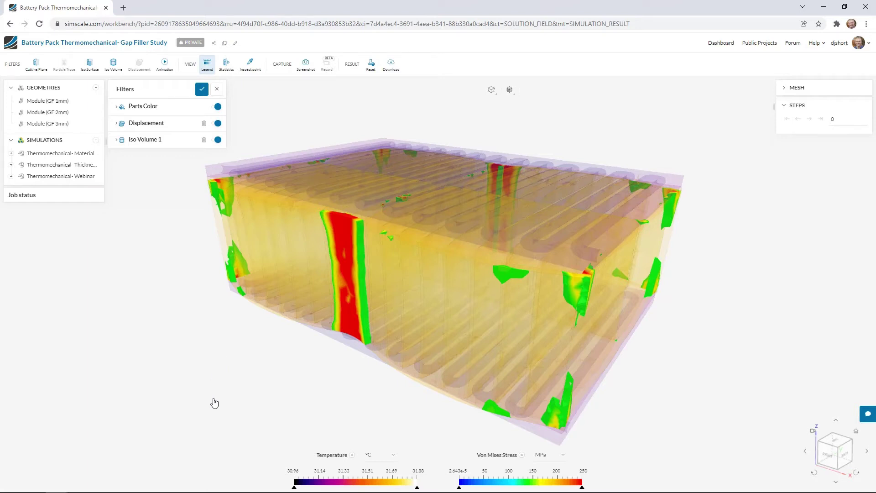
Inspect the von Mises stress hot spots on the deformed battery module from the side and from above.
drag(219, 375, 228, 415)
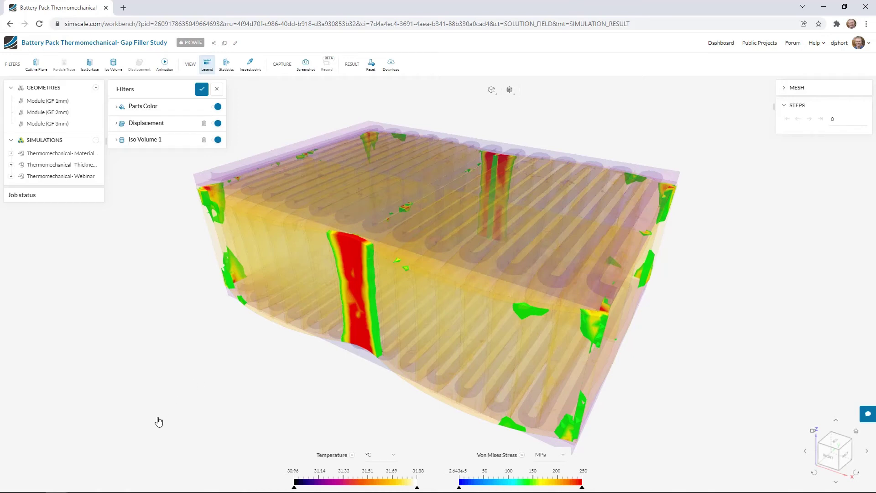
drag(154, 414, 160, 467)
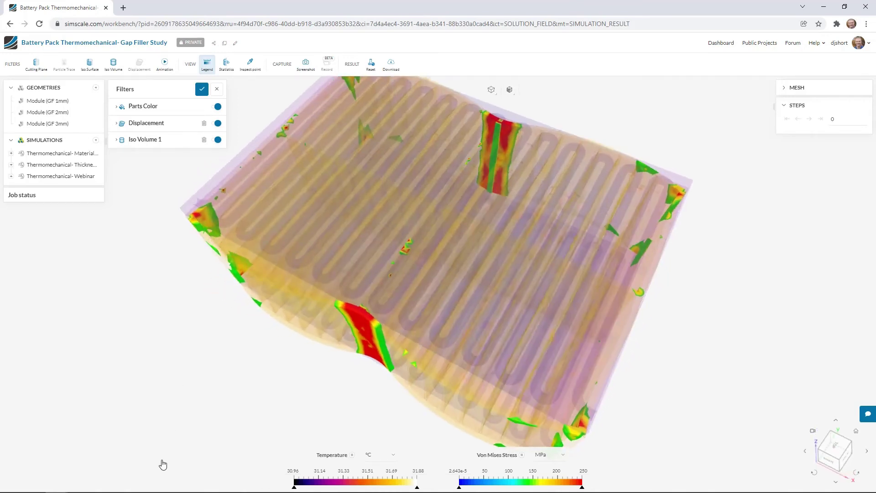
drag(171, 430, 172, 406)
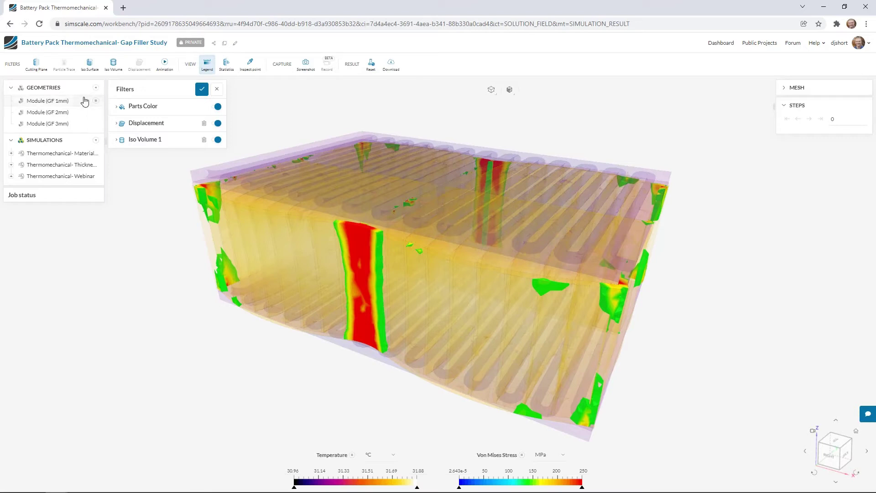
Create a Thermomechanical simulation from the Module (GF 3mm) geometry, with its part list collapsed to its topological entity sets.
click(42, 125)
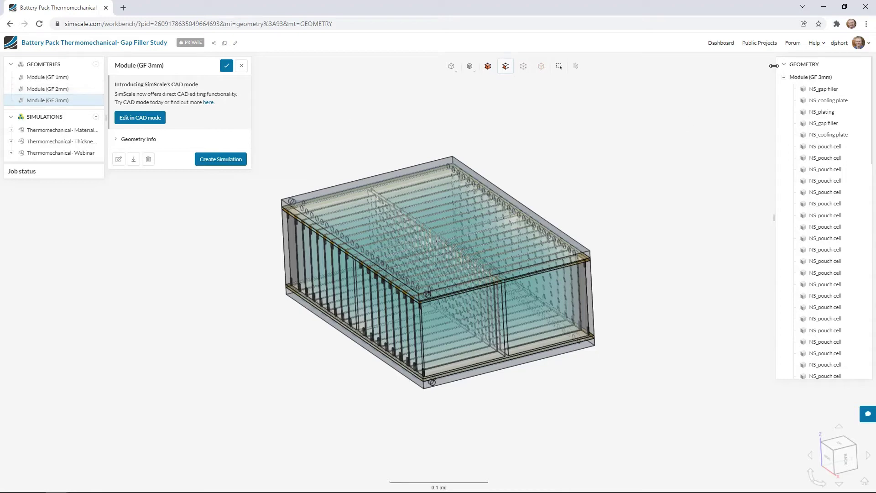
click(784, 77)
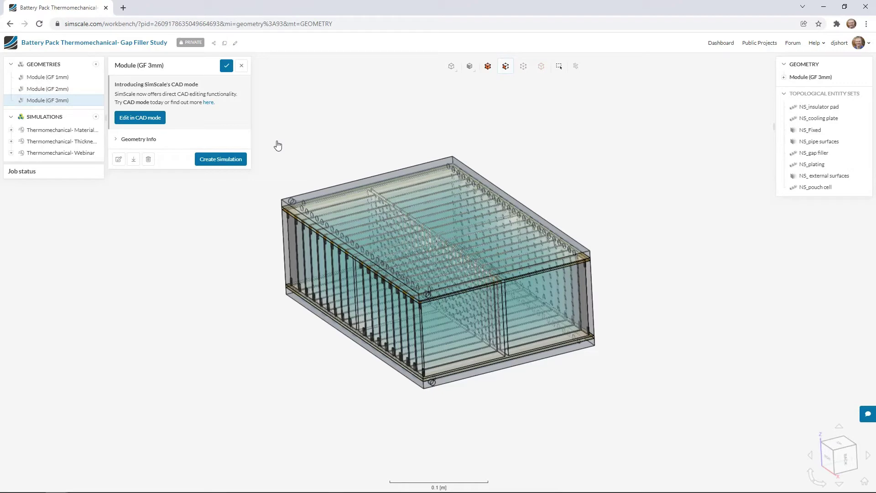
click(236, 160)
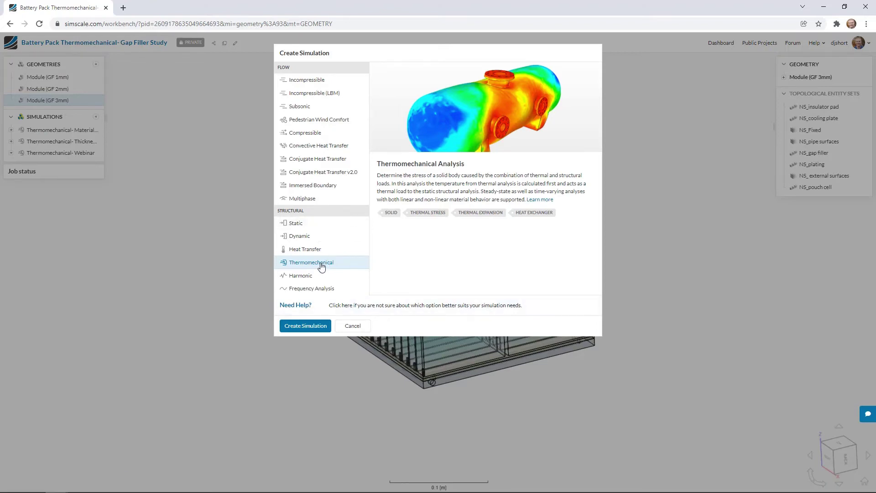
click(315, 326)
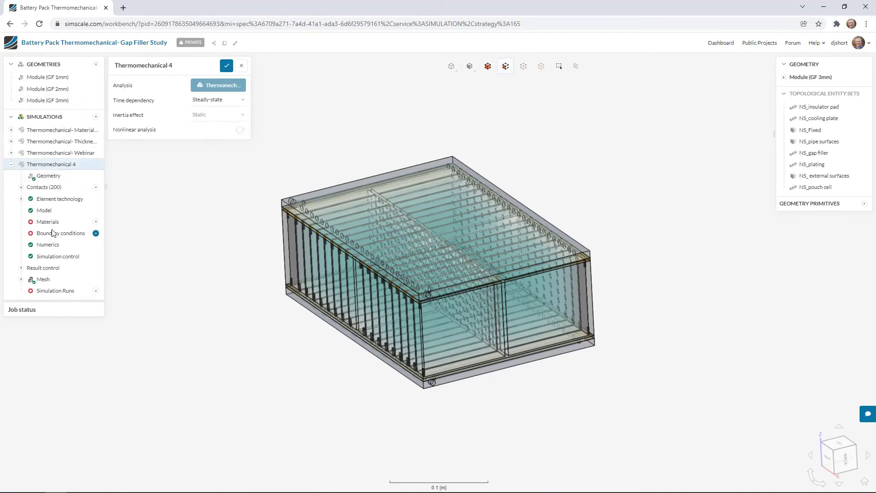
Look through the list of bonded contacts in the new thermomechanical simulation and collapse it again.
click(47, 190)
scroll(18, 301, down, 12)
scroll(18, 303, up, 12)
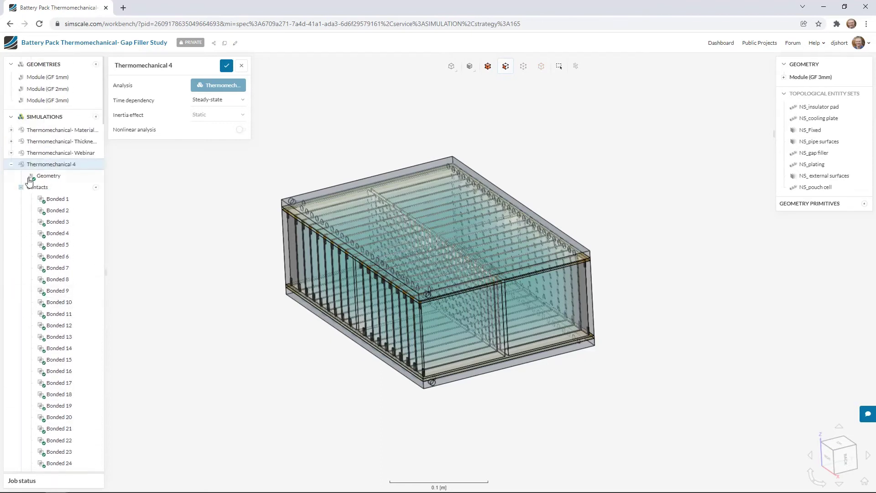
click(20, 187)
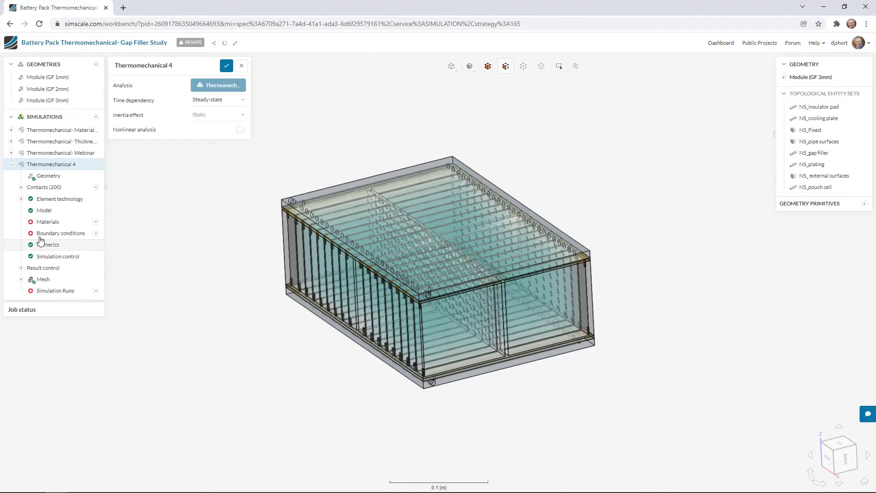
Delete the Thermomechanical 4 simulation.
click(96, 165)
click(120, 187)
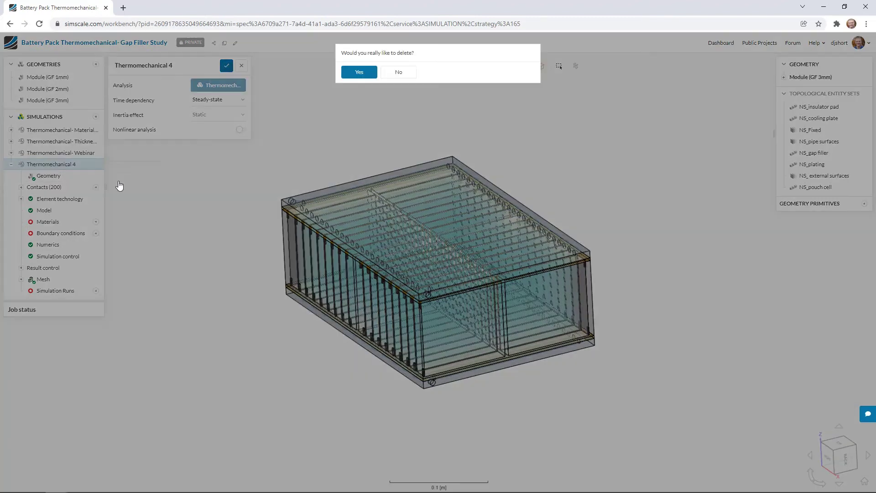
click(359, 72)
Open the Thermomechanical- Webinar simulation and review its Pouch cell and Insulator Pad materials along with the material library.
click(67, 155)
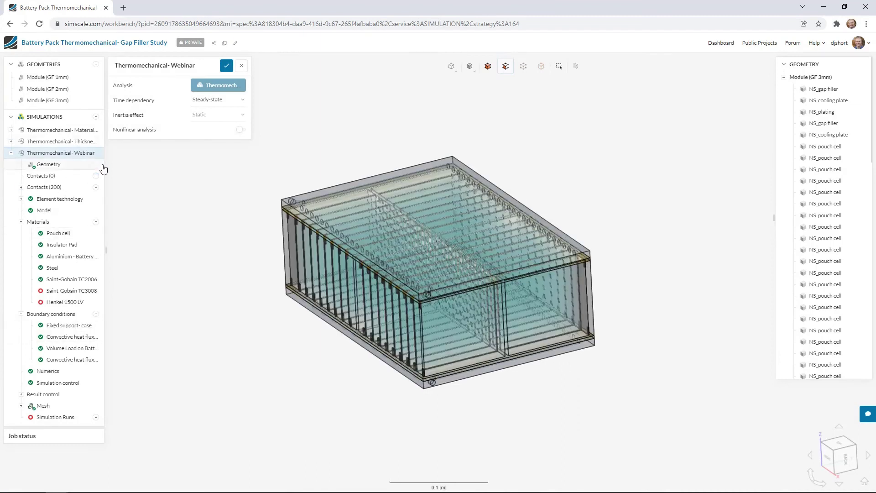
drag(106, 164, 198, 164)
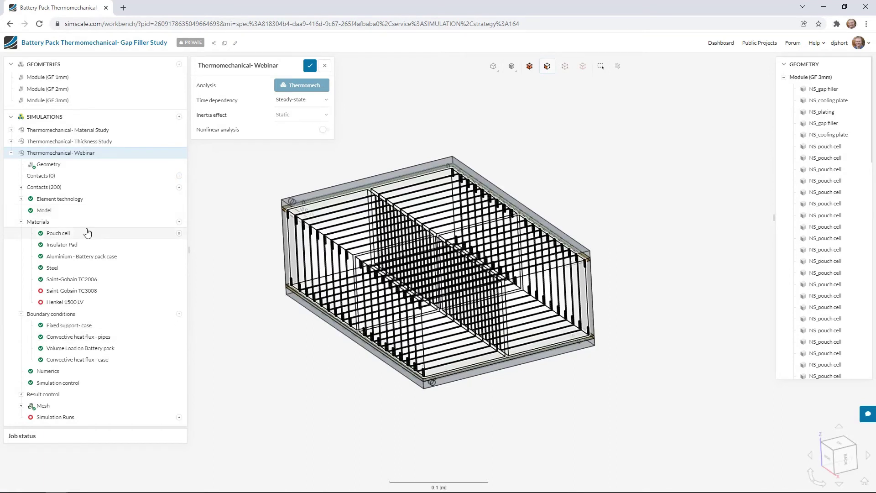
click(87, 233)
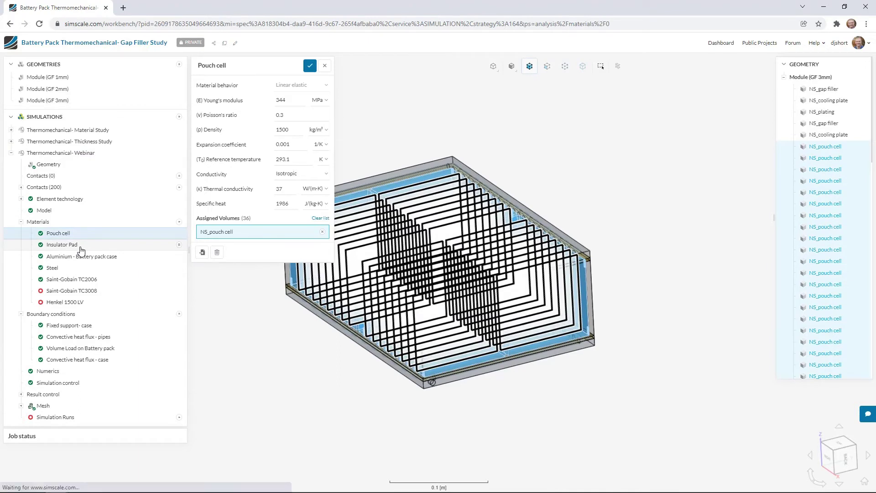
click(80, 246)
click(178, 223)
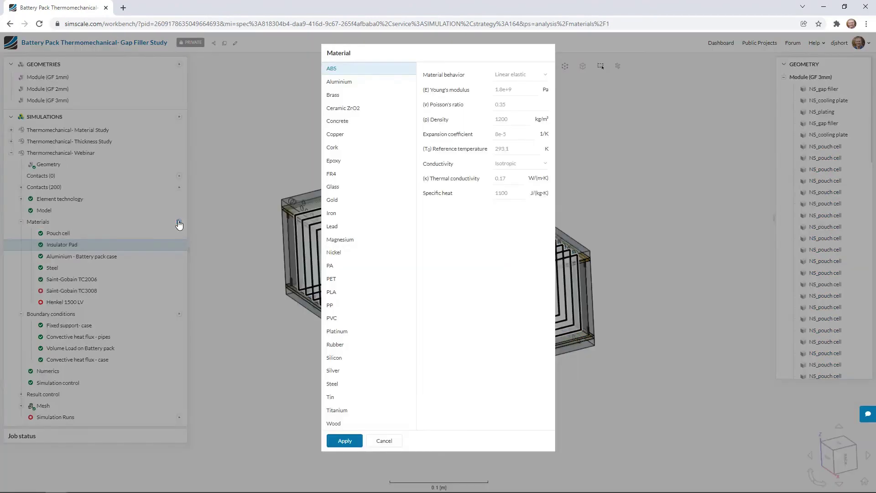
click(384, 441)
Review the Aluminium - Battery pack case, Steel and Saint-Gobain TC2006 materials and the volumes assigned to them.
click(83, 259)
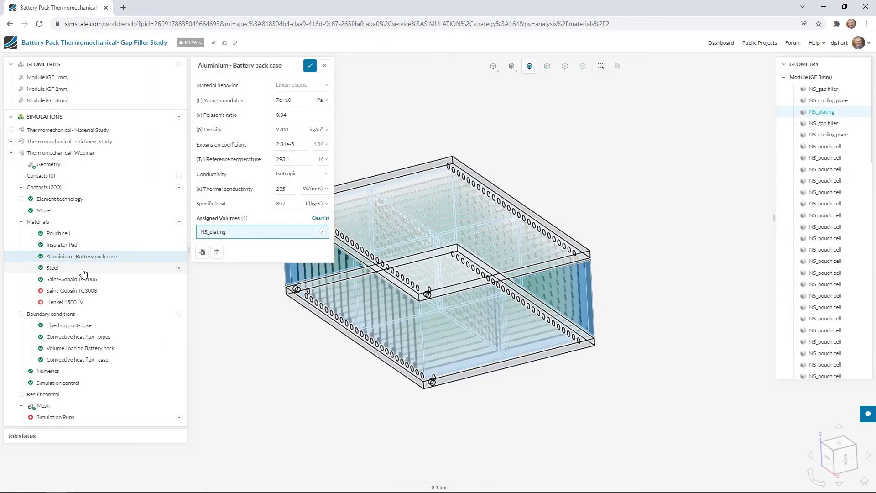
click(83, 268)
scroll(283, 408, down, 5)
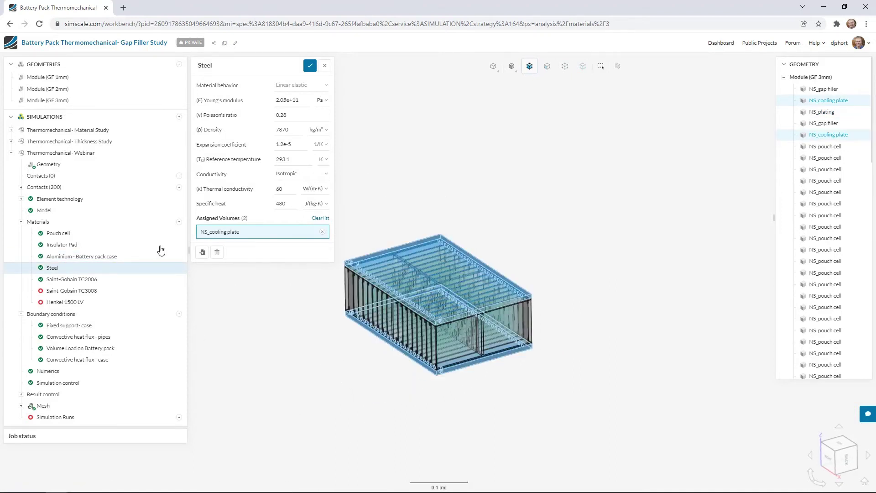
click(82, 272)
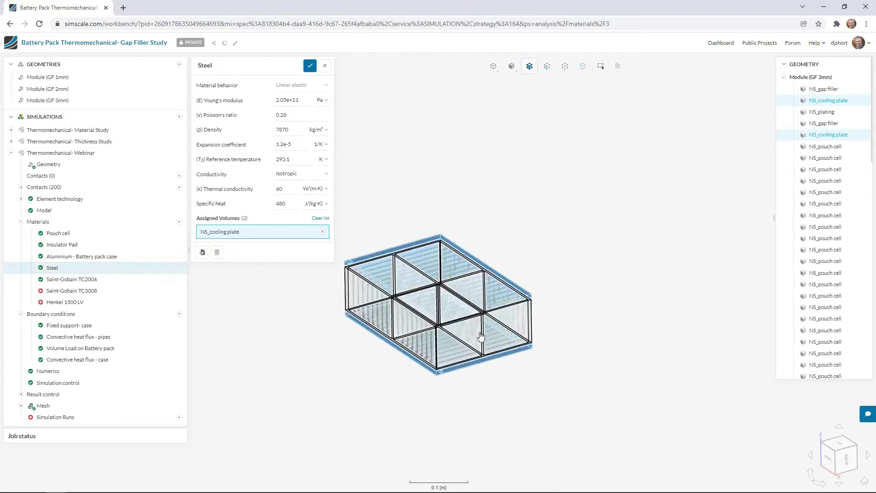
scroll(419, 360, up, 5)
scroll(368, 371, up, 5)
scroll(391, 371, down, 4)
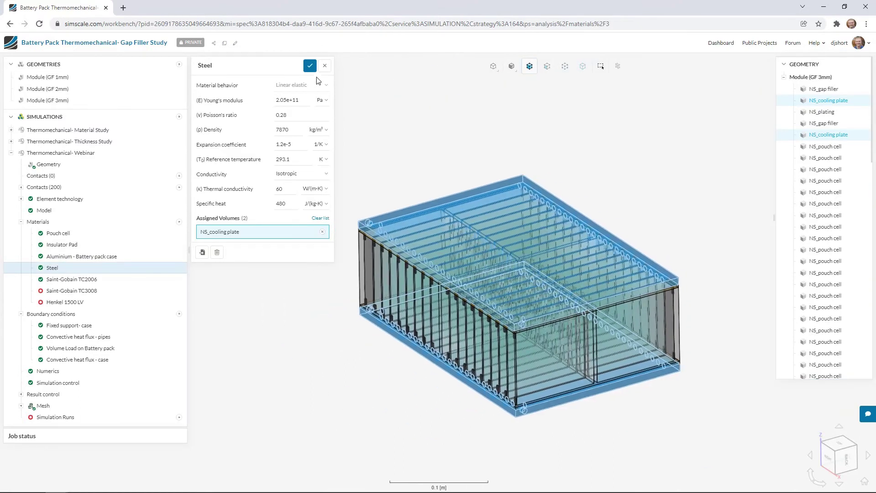
click(310, 66)
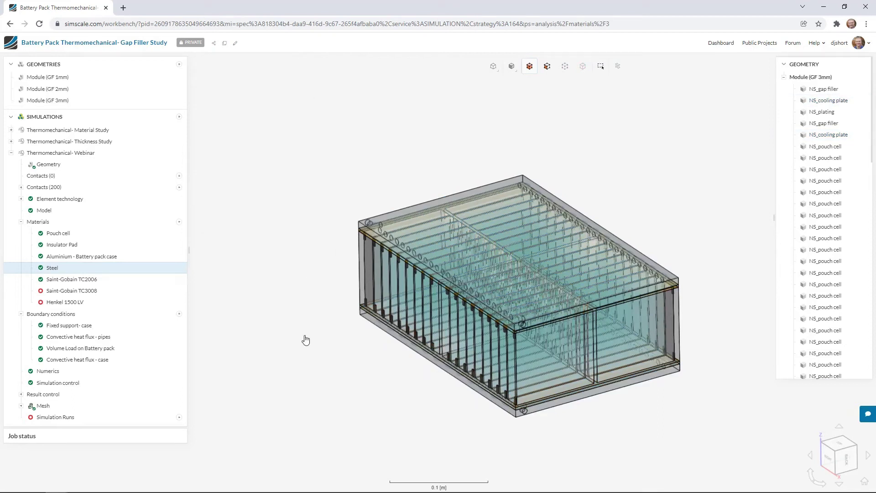
click(73, 280)
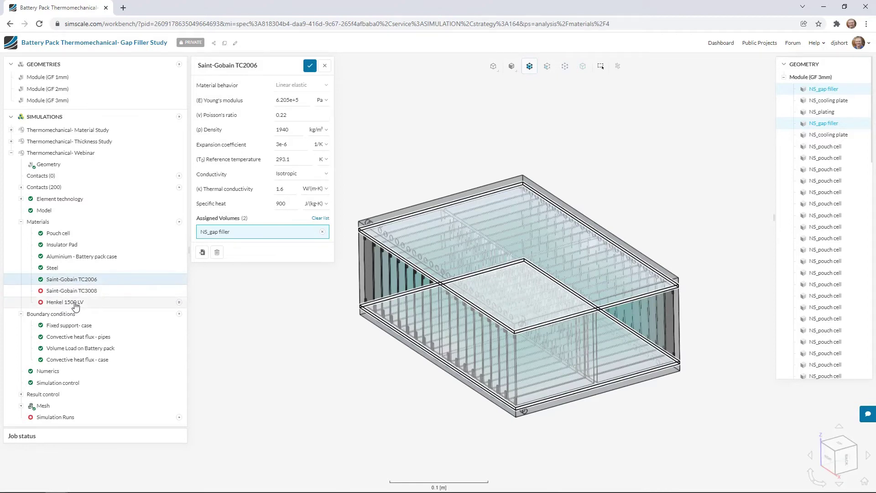
click(82, 284)
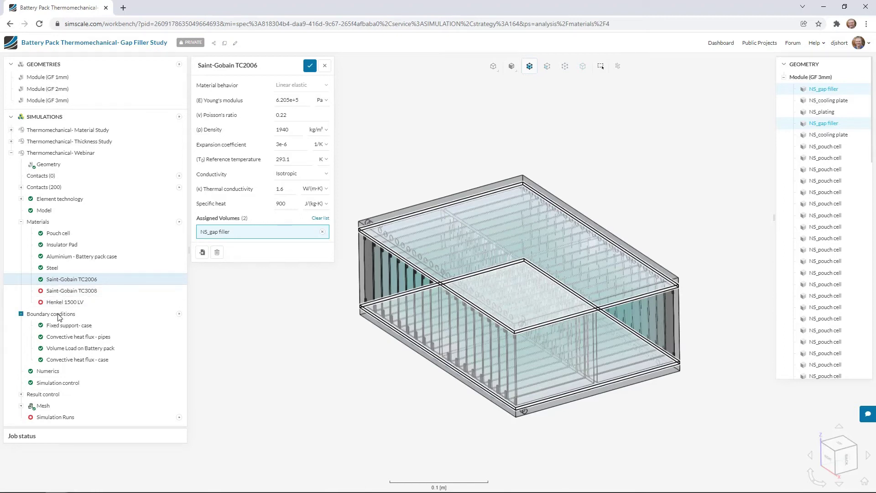
Review the case's fixed support and the convective heat flux on the pipes, inspecting the assigned faces on the model.
click(70, 327)
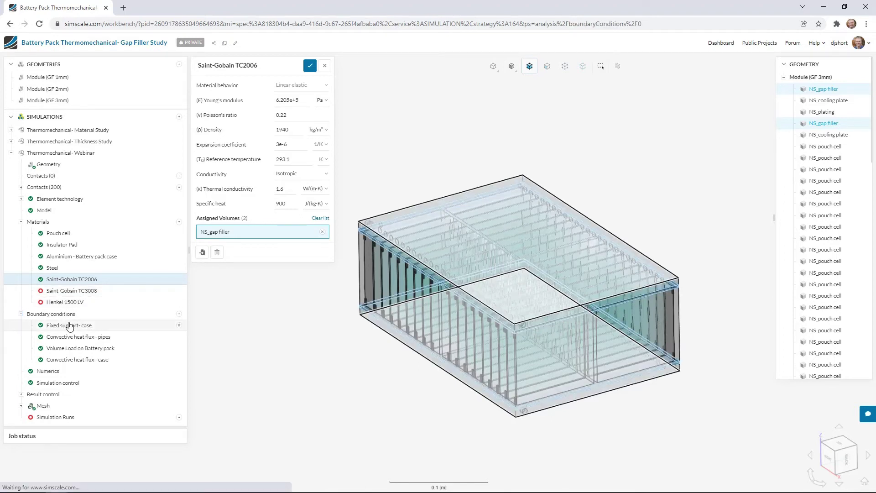
drag(403, 416, 385, 402)
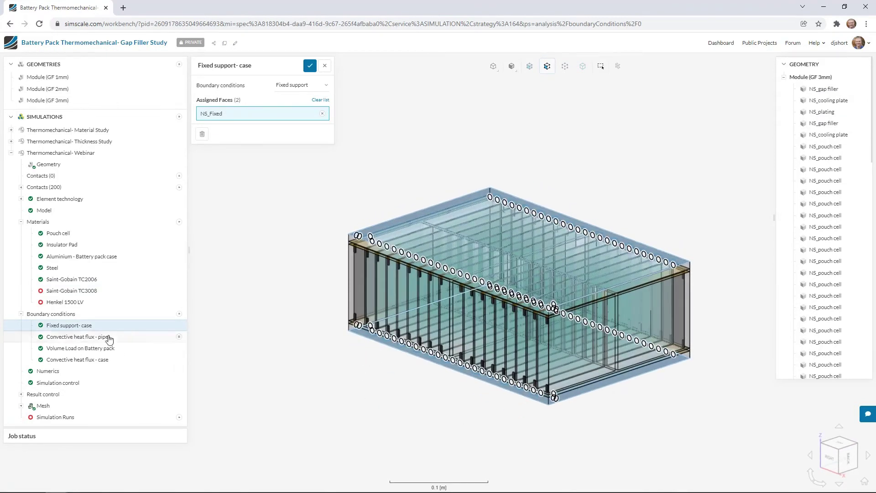
click(82, 338)
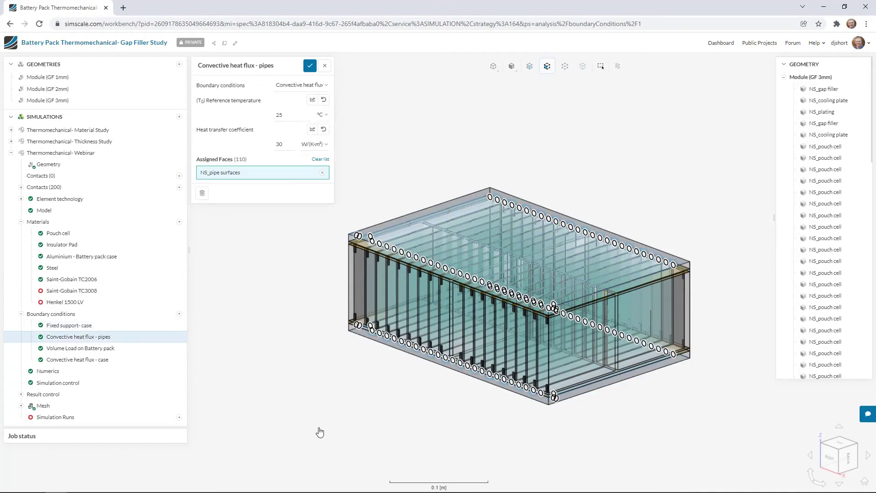
drag(698, 191, 434, 254)
scroll(379, 247, up, 5)
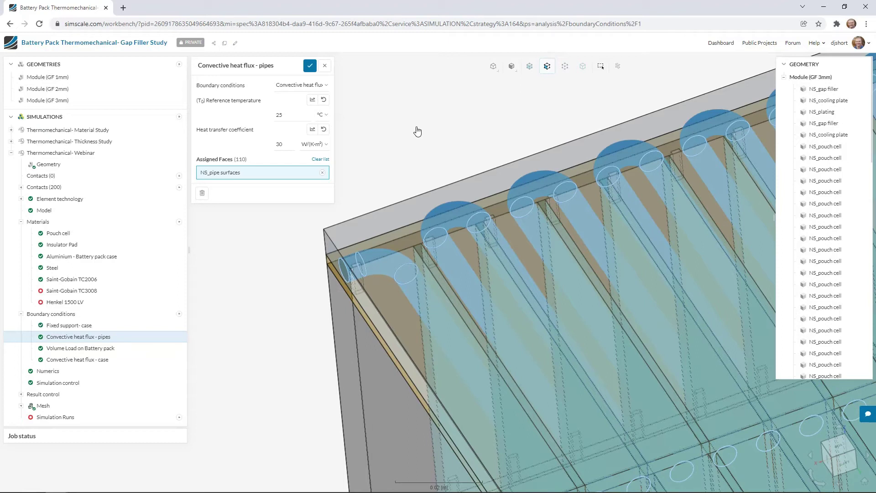
scroll(418, 132, down, 5)
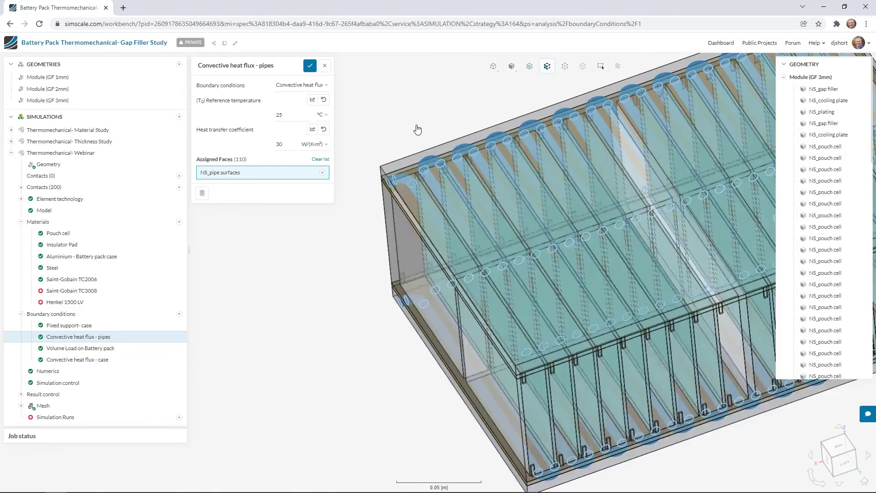
right_drag(671, 355, 650, 389)
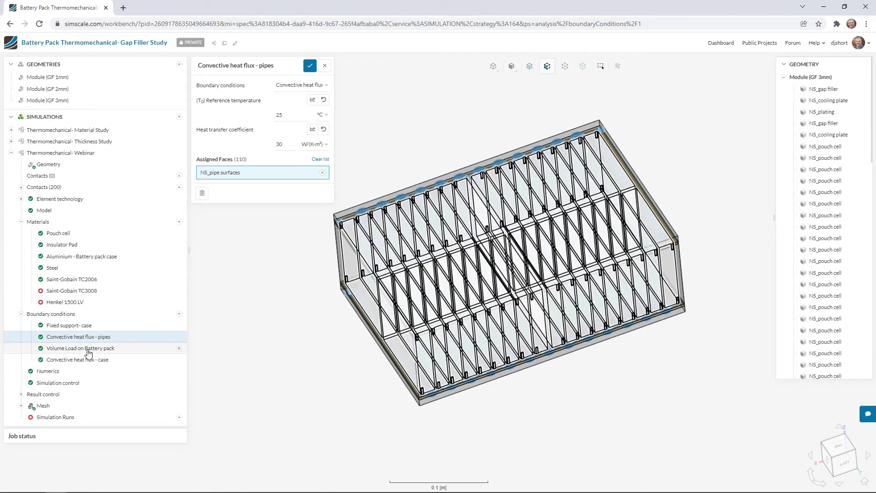
Review the volume heat load on the battery pack and the convective heat flux on the case's external faces.
click(88, 349)
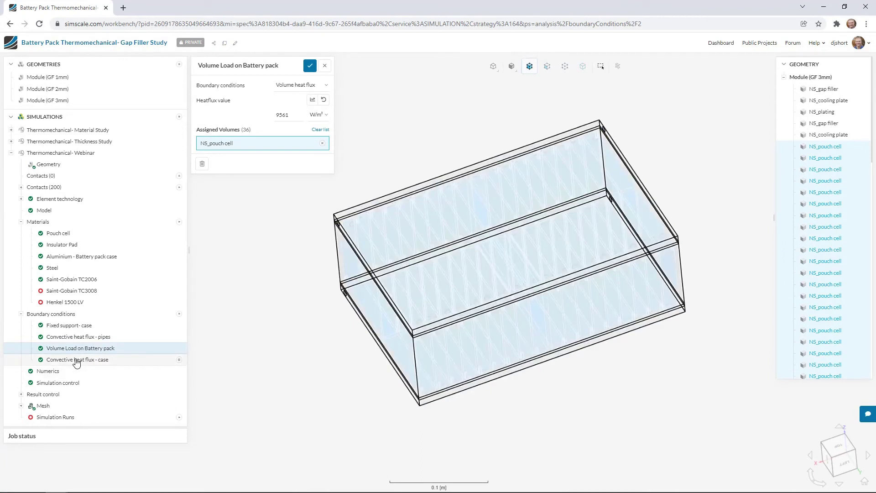
click(77, 363)
mouse_move(522, 448)
mouse_down()
mouse_move(557, 411)
mouse_move(592, 432)
mouse_move(607, 424)
mouse_up()
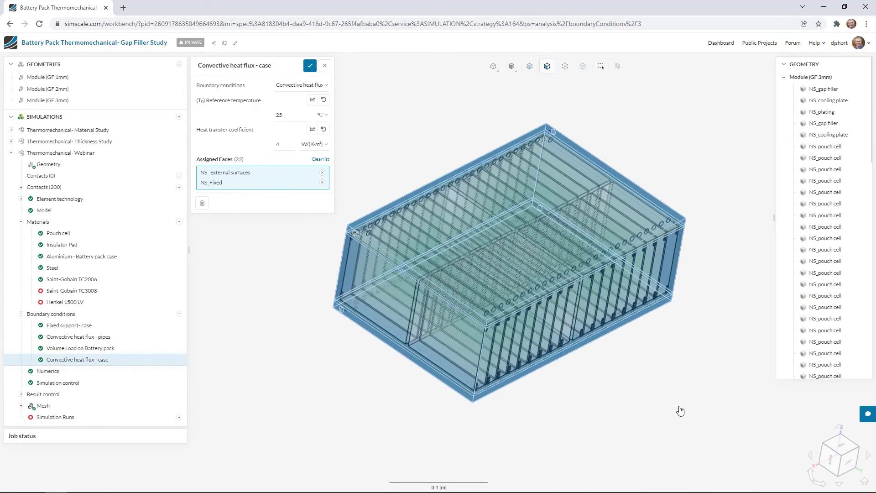
drag(677, 406, 638, 393)
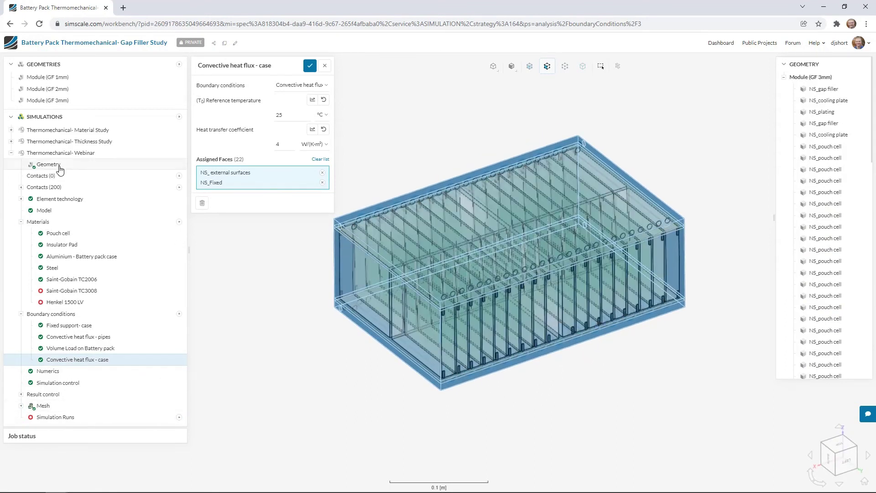
Check which module geometries can be chosen as the simulation domain, leaving the selection as it is.
click(59, 167)
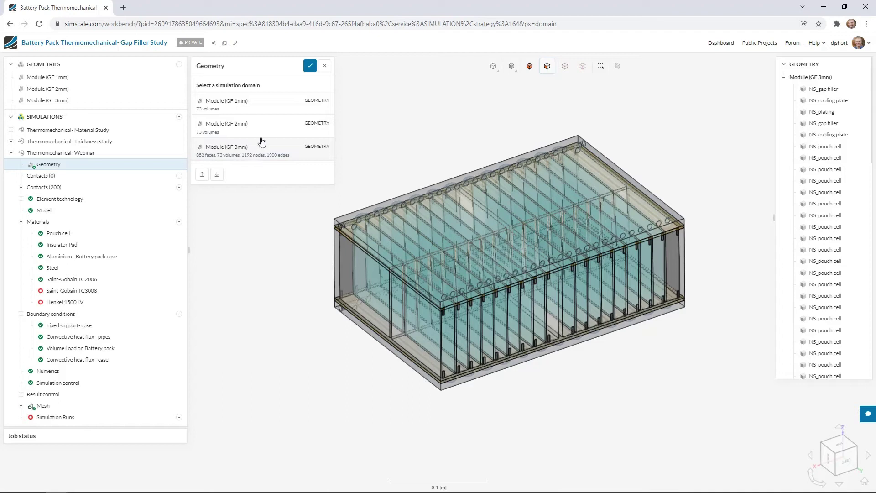
click(309, 66)
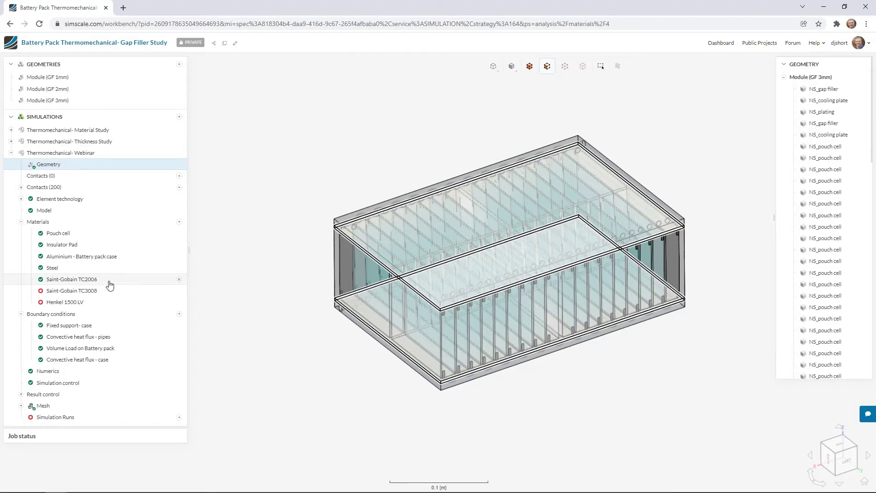
Remove the volumes assigned to Saint-Gobain TC2006 and assign the NS_gap filler set to the Henkel 1500 LV material.
click(108, 282)
click(320, 218)
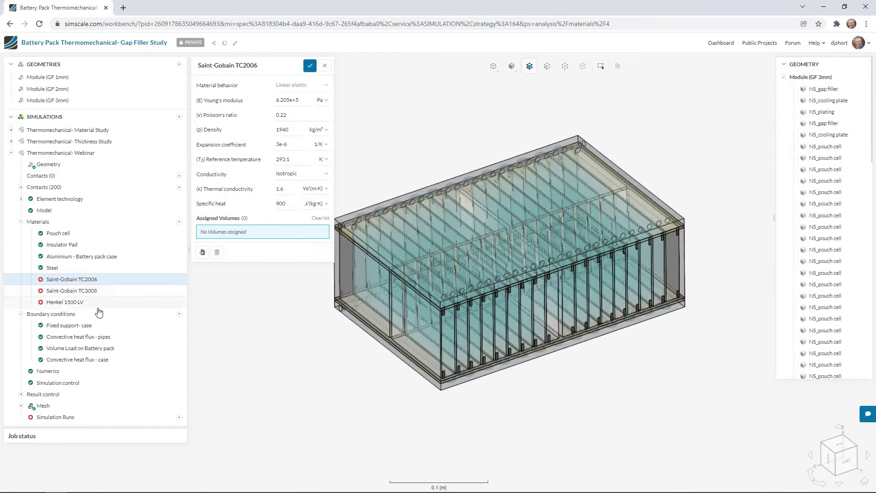
click(81, 303)
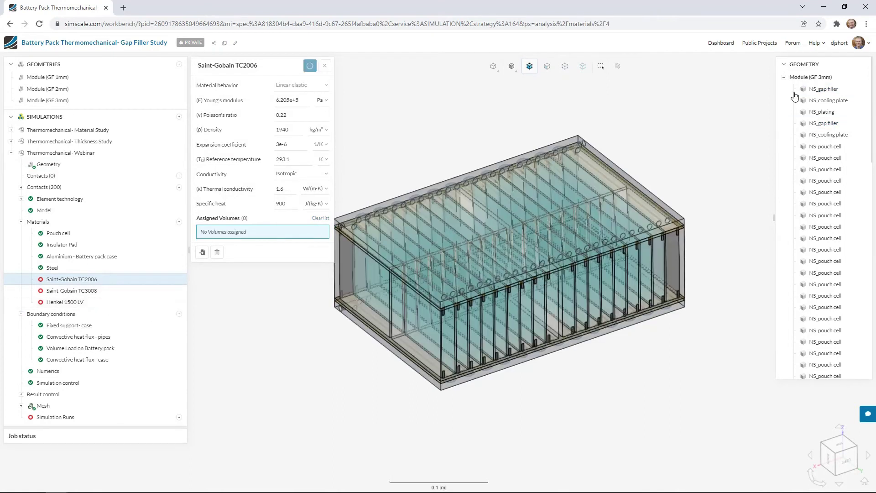
click(783, 78)
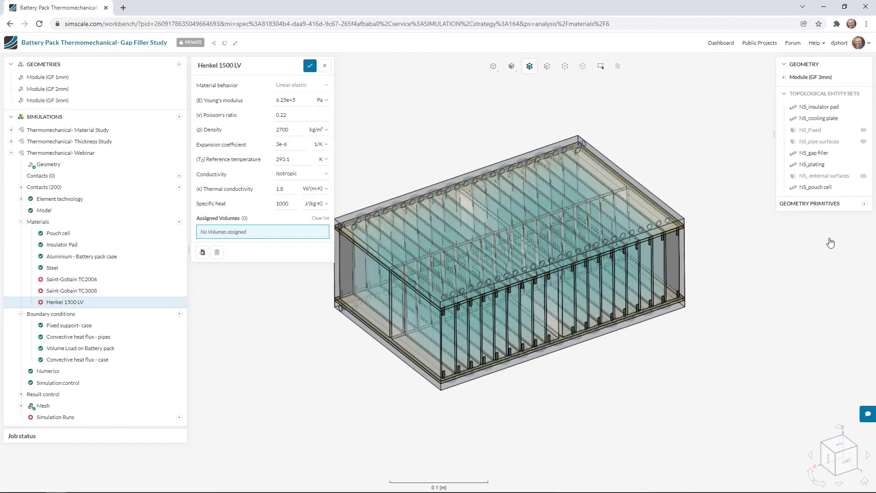
click(818, 152)
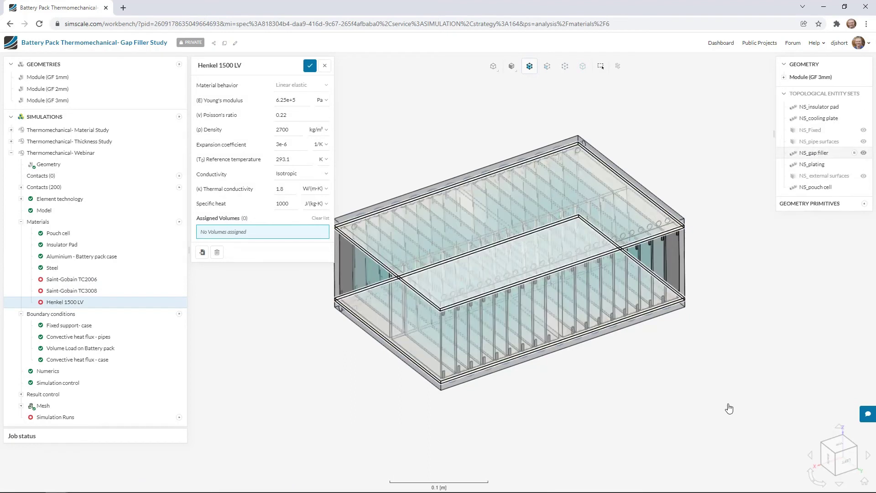
drag(619, 424, 458, 201)
click(310, 65)
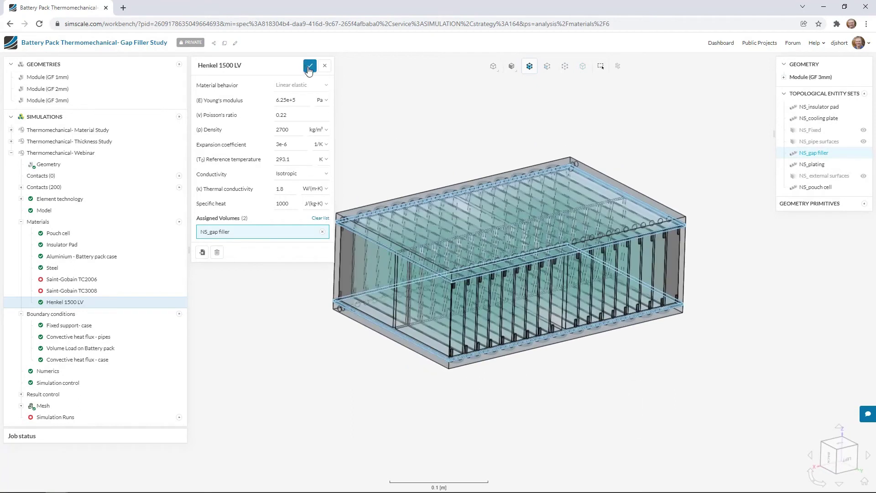
Start a simulation run named "3mm Henkel 1500LV", ignoring the materials that have no assignment.
click(179, 417)
click(298, 111)
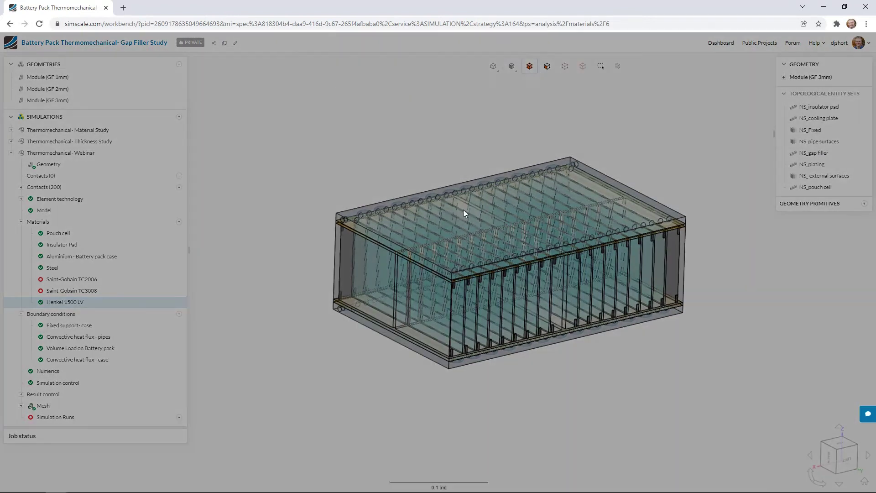
text(3mm)
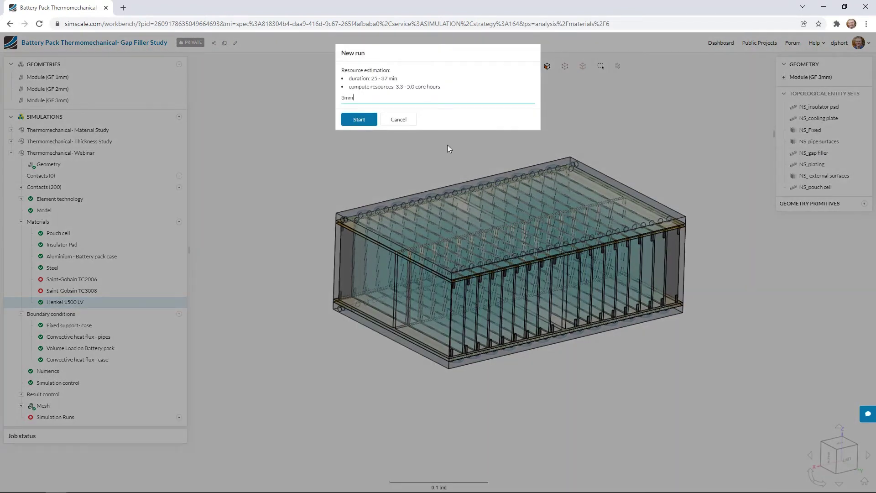
text( Henkel 1500LV)
click(367, 120)
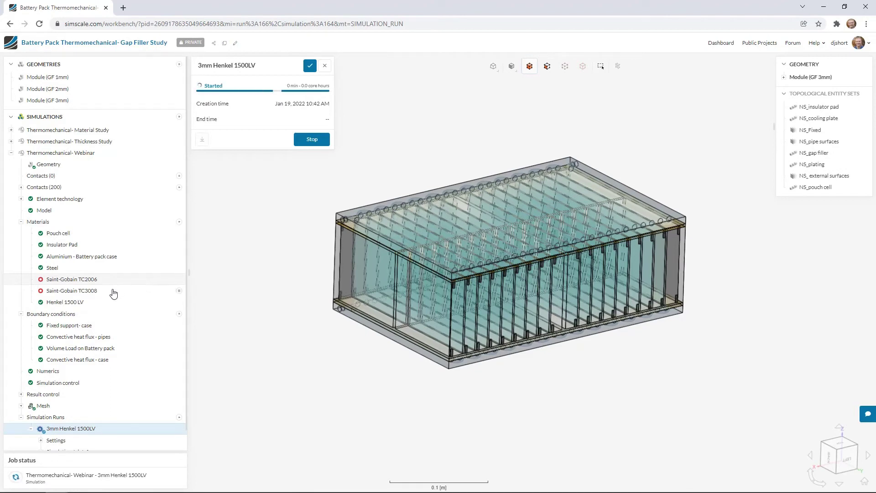
Clear the Henkel 1500 LV volume assignment and assign the NS_gap filler set to Saint-Gobain TC3008.
click(90, 303)
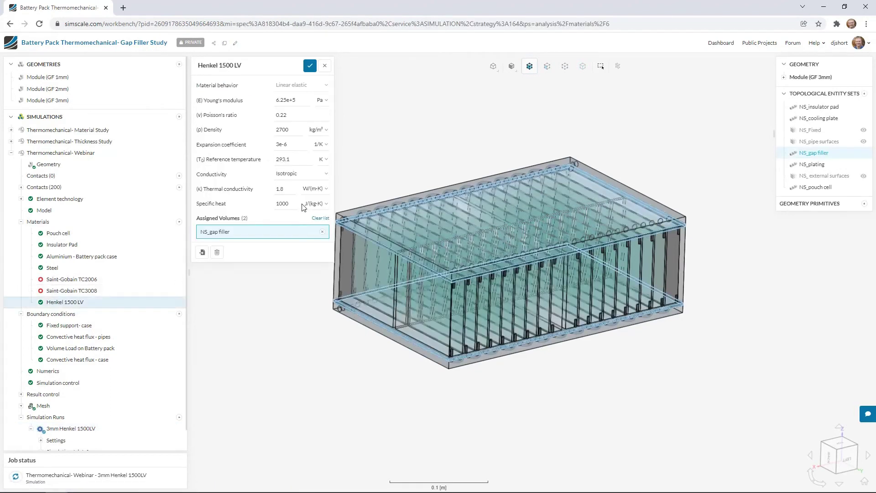
click(320, 218)
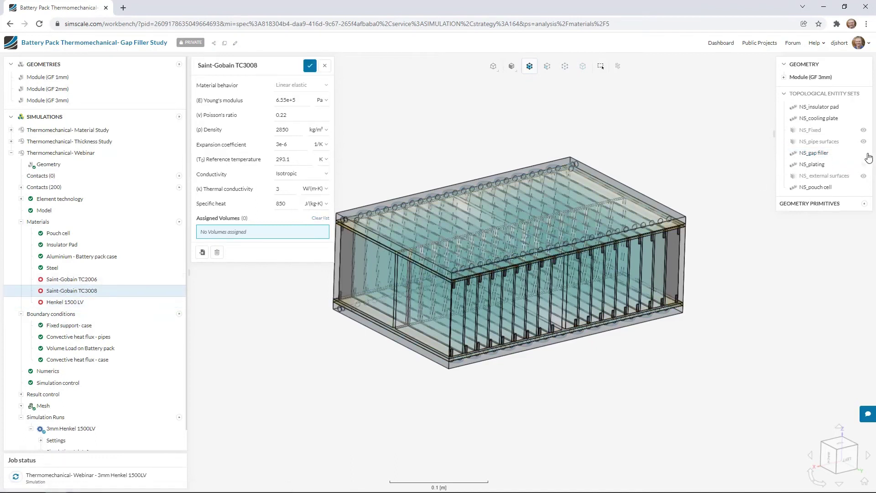
click(814, 152)
click(310, 65)
Start a simulation run named "3mm TC3008" despite the unassigned materials, and collapse its entry in the run list.
click(179, 418)
key(Return)
text(3mm TC3008)
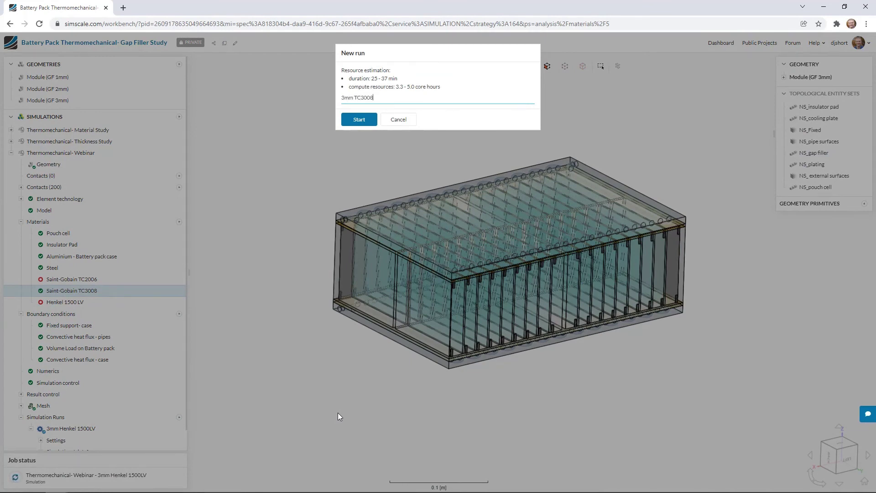
click(359, 120)
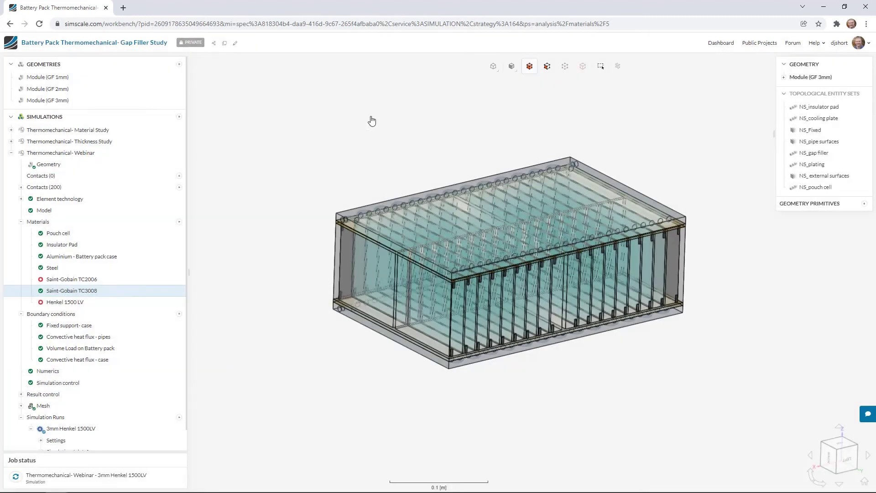
scroll(132, 299, down, 1)
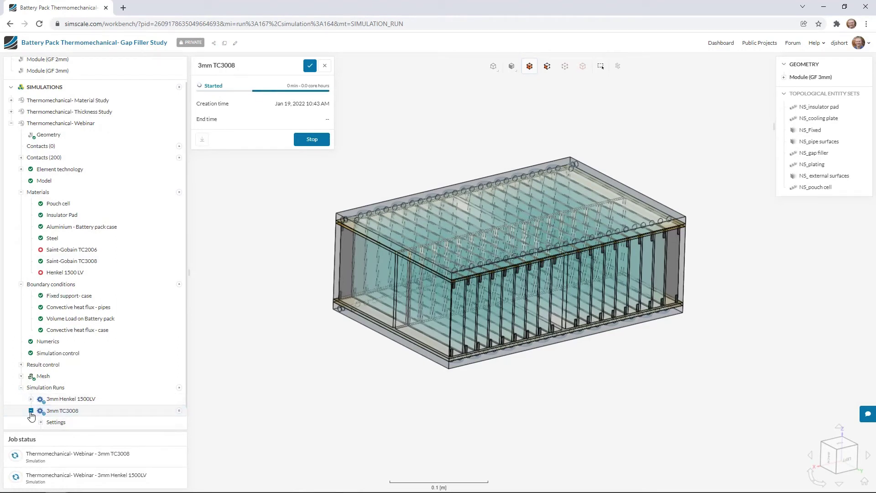
click(31, 410)
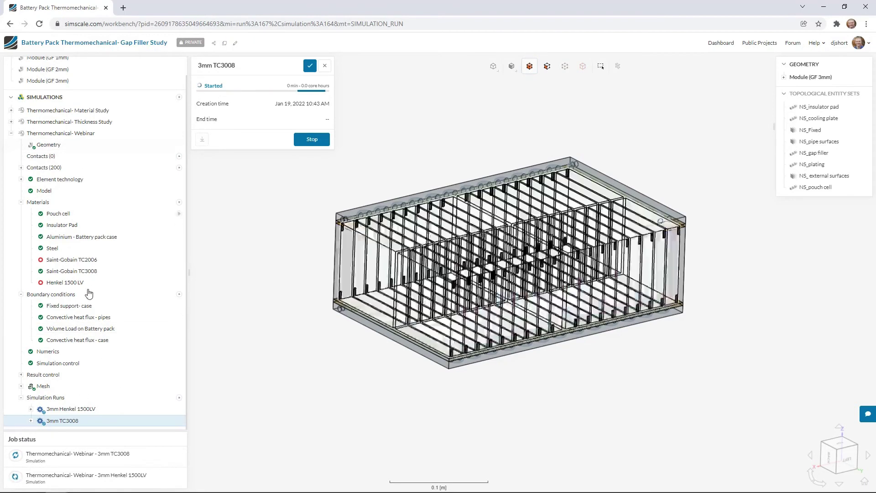
Try Module (GF 2mm) as the simulation domain and inspect the gap filler layer at the module's corner.
click(63, 146)
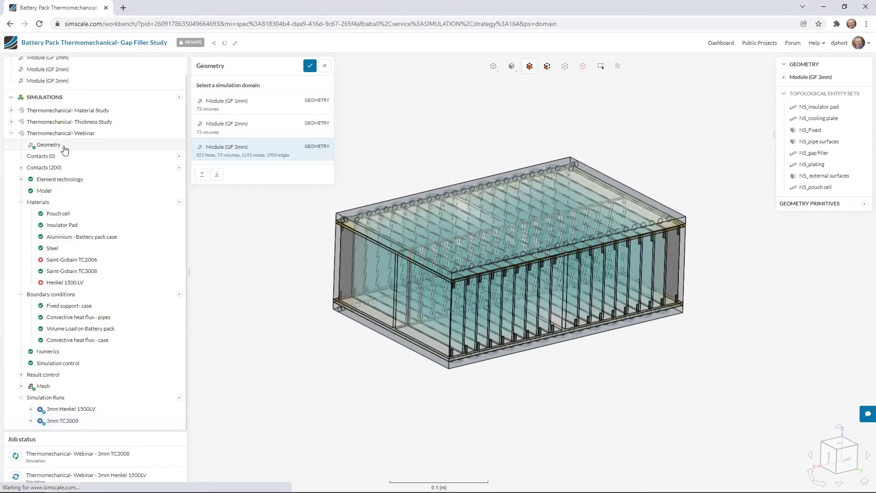
click(257, 132)
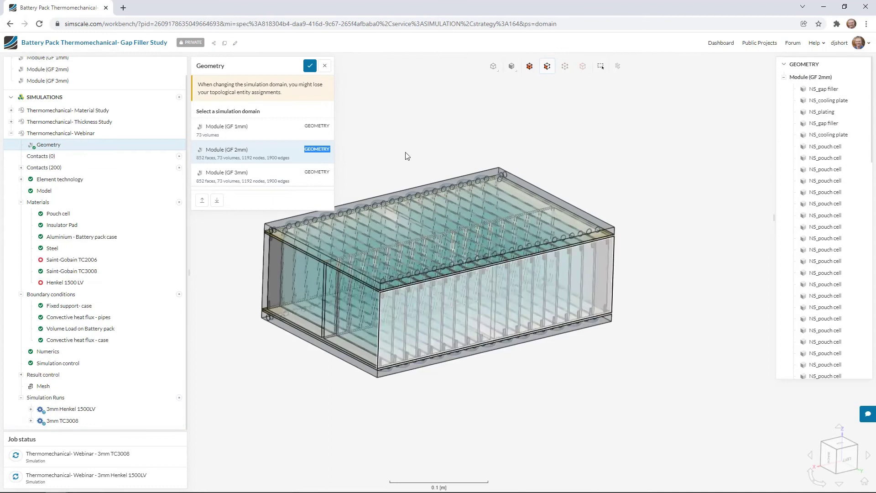
scroll(371, 287, up, 5)
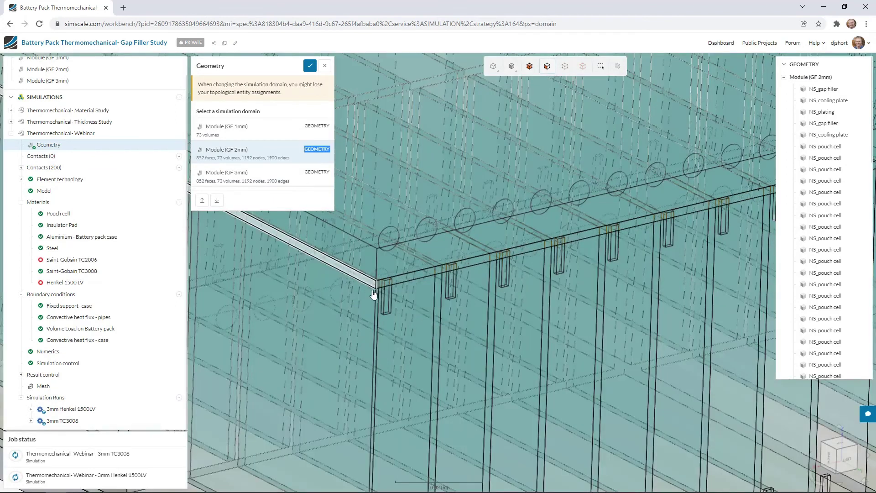
Set the simulation domain to Module (GF 1mm), inspect its gap filler layer and replace the existing contacts.
click(228, 129)
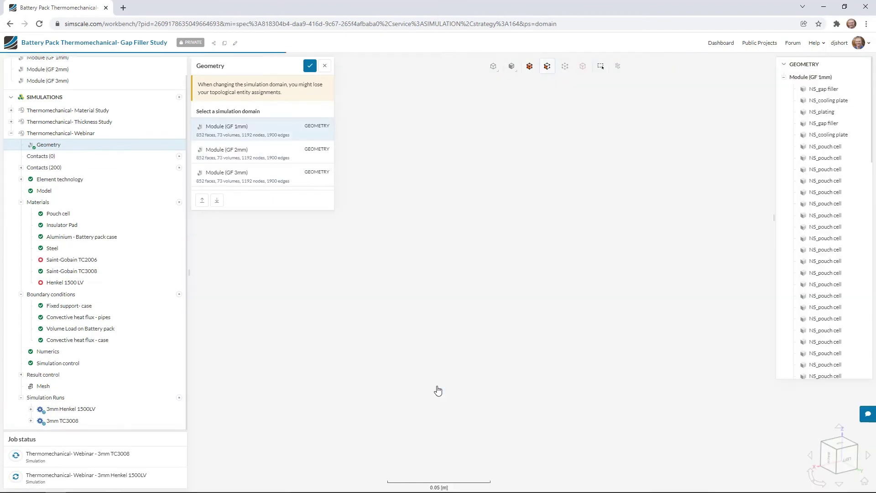
scroll(378, 300, up, 8)
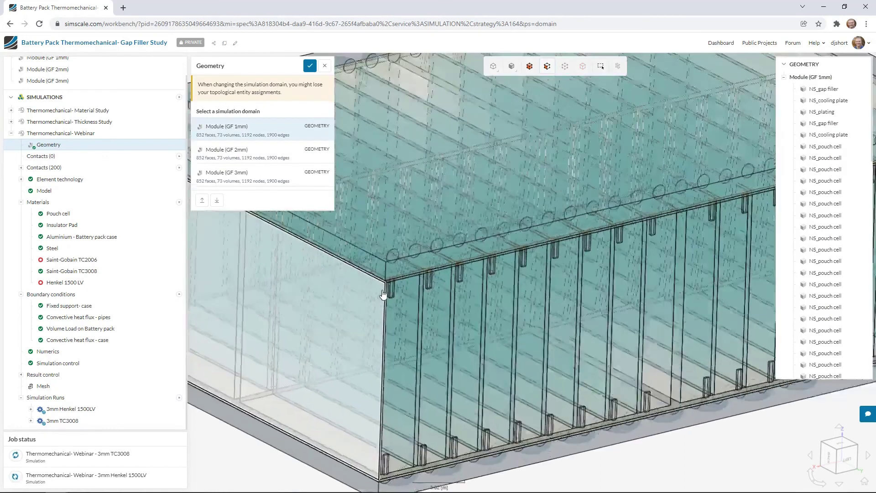
click(310, 65)
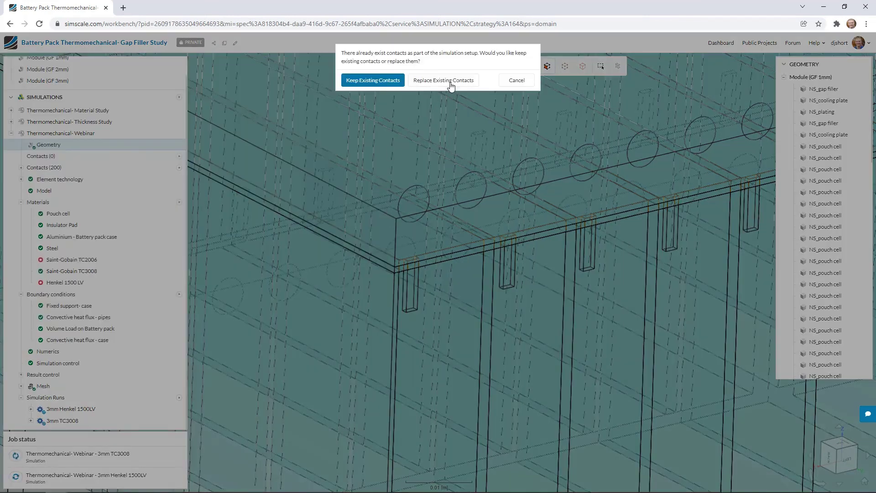
click(451, 81)
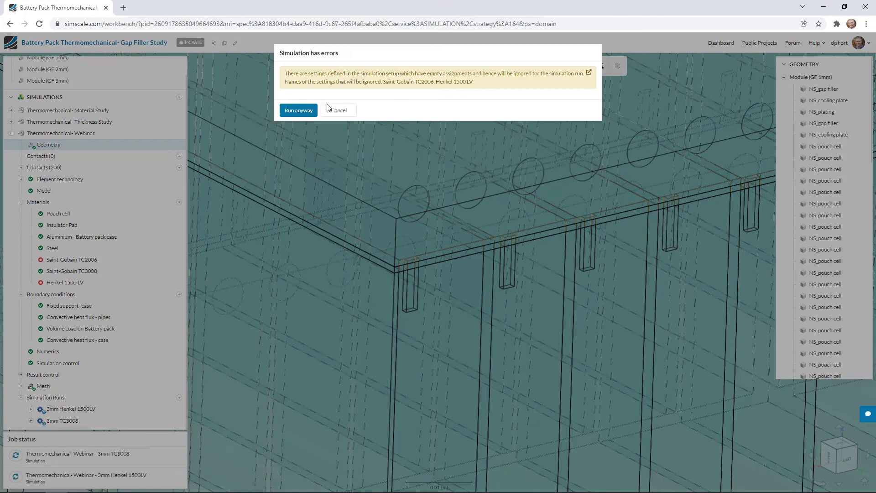
Start a simulation run named "1mm TC3008" despite the unassigned materials, then close its details and collapse its entry.
click(287, 111)
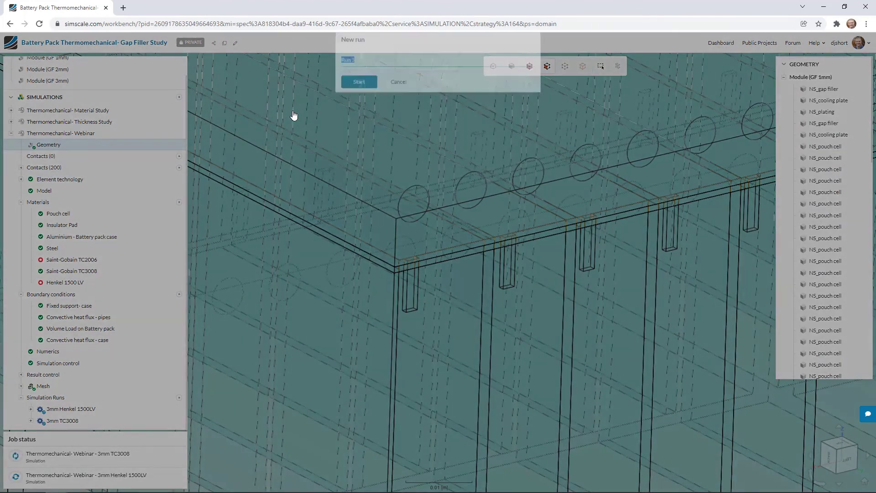
text(1mm TC3008)
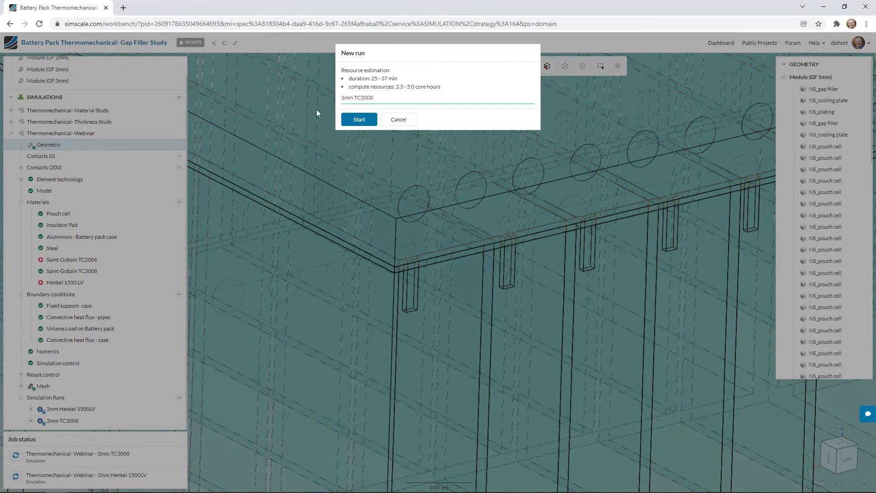
click(358, 122)
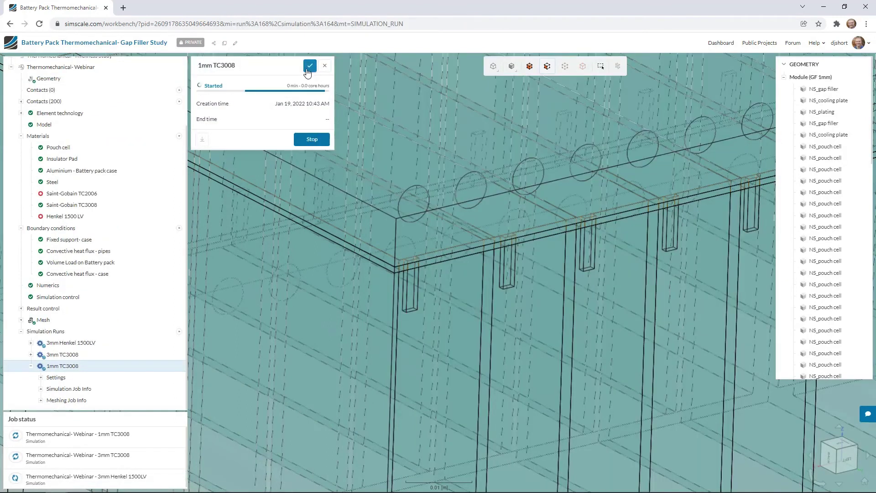
click(309, 68)
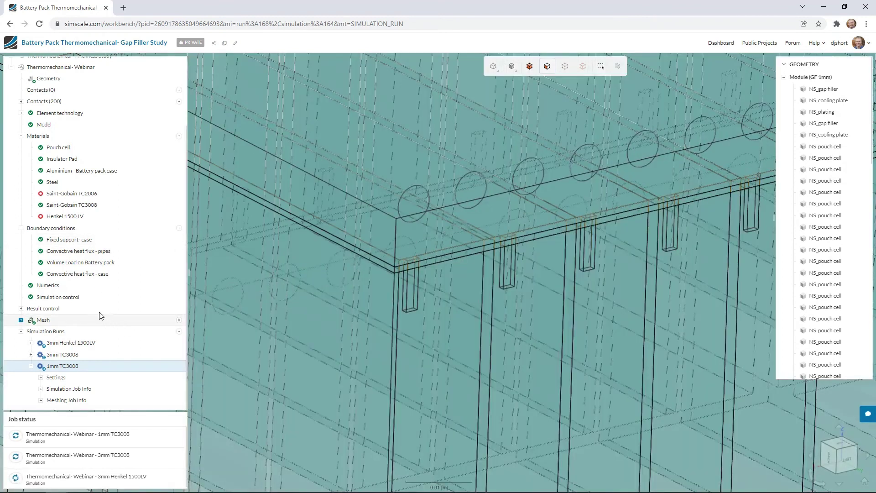
click(31, 366)
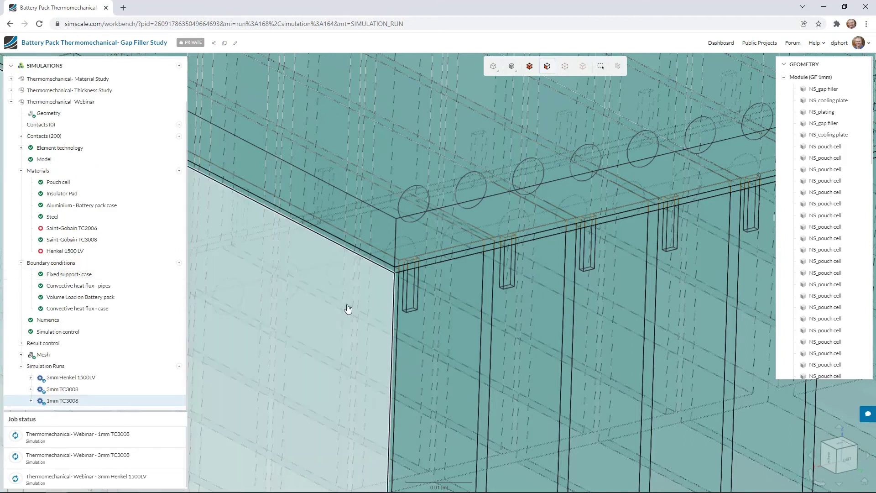
scroll(348, 307, down, 10)
right_drag(304, 374, 373, 329)
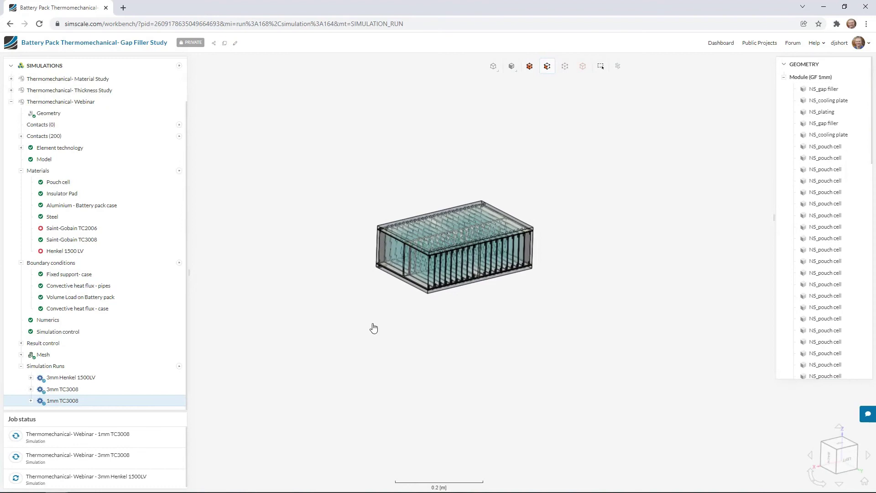
scroll(430, 305, up, 3)
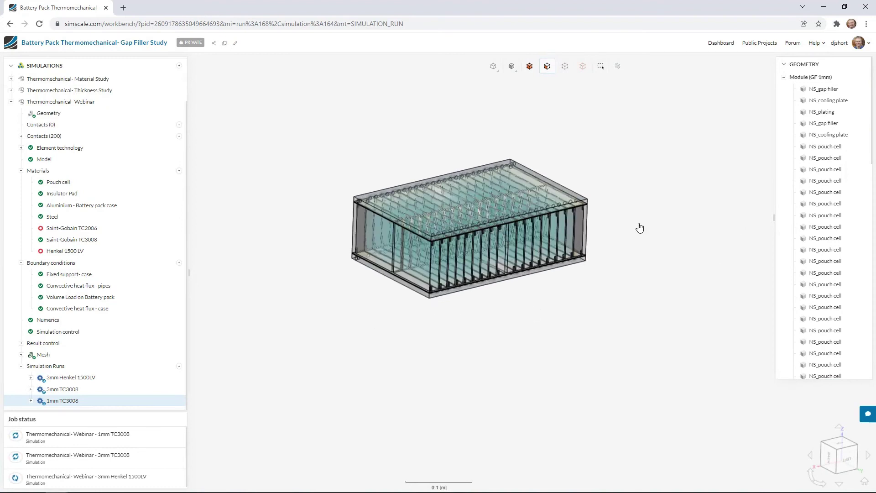
right_drag(639, 227, 641, 235)
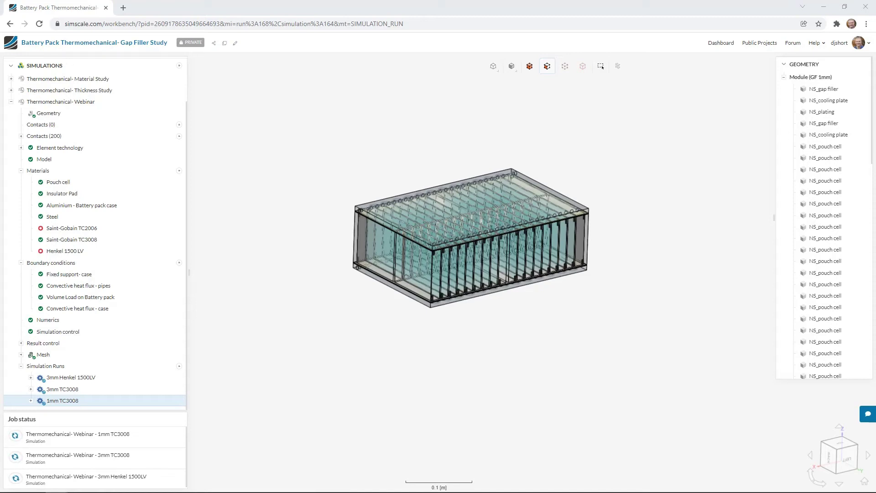
Switch to the Onshape Battery Module document by docking its window into the SimScale browser window, and widen the feature list.
drag(875, 315, 228, 192)
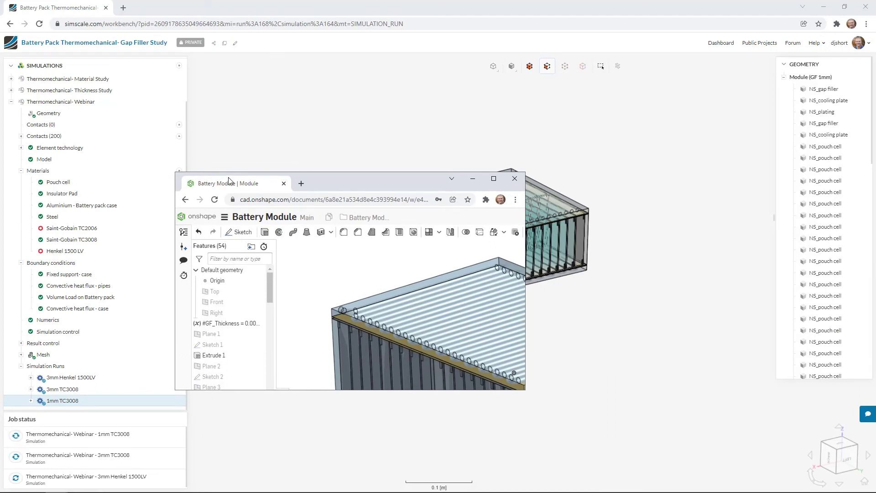
drag(228, 191, 207, 5)
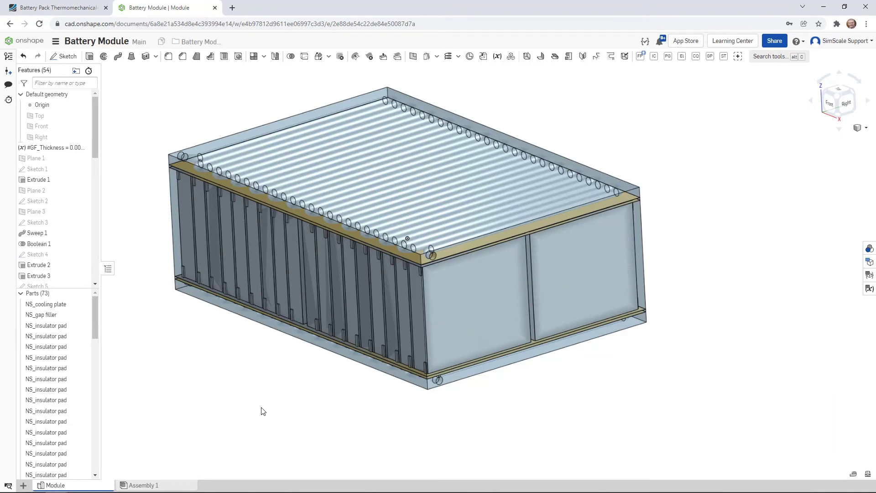
drag(101, 172, 178, 170)
Collapse the parts list and set the GF_Thickness variable to 4 mm.
scroll(552, 455, up, 5)
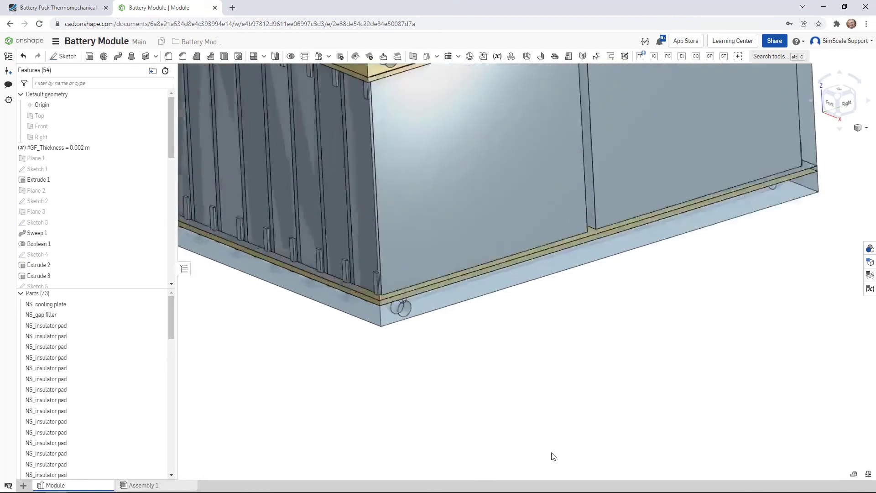
key(f)
mouse_move(542, 446)
right_down()
mouse_move(529, 412)
mouse_move(545, 452)
right_up()
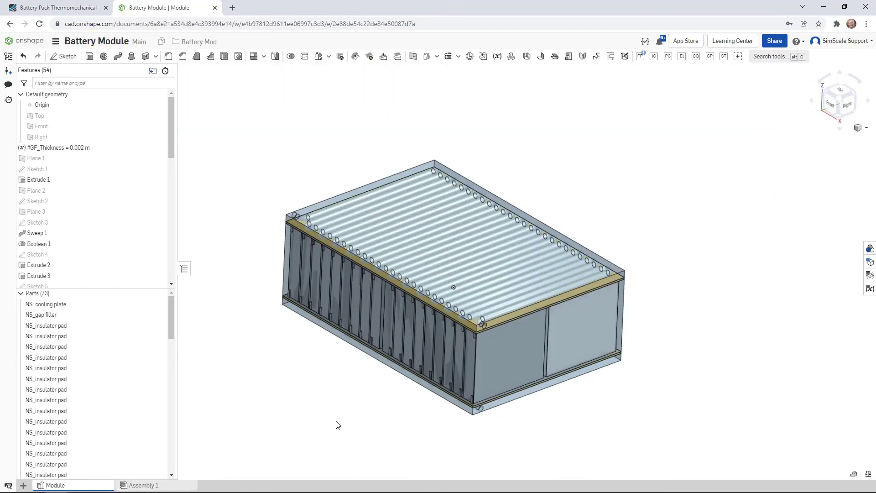
click(21, 295)
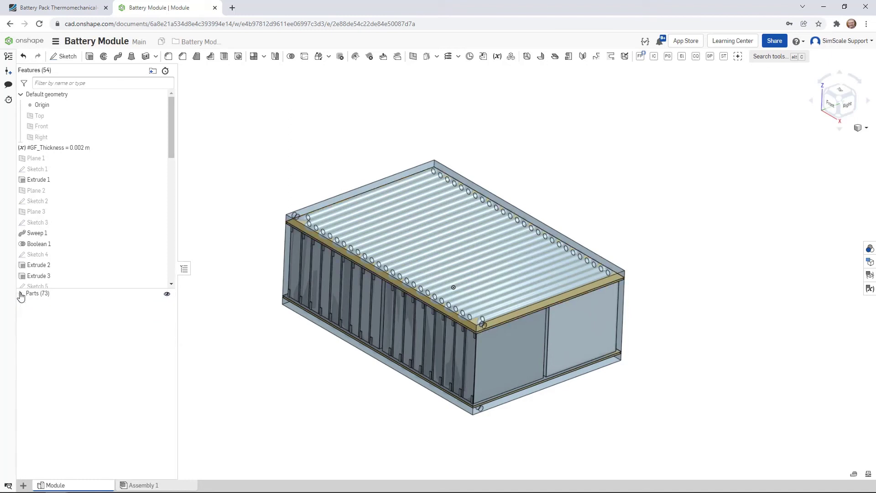
double_click(64, 152)
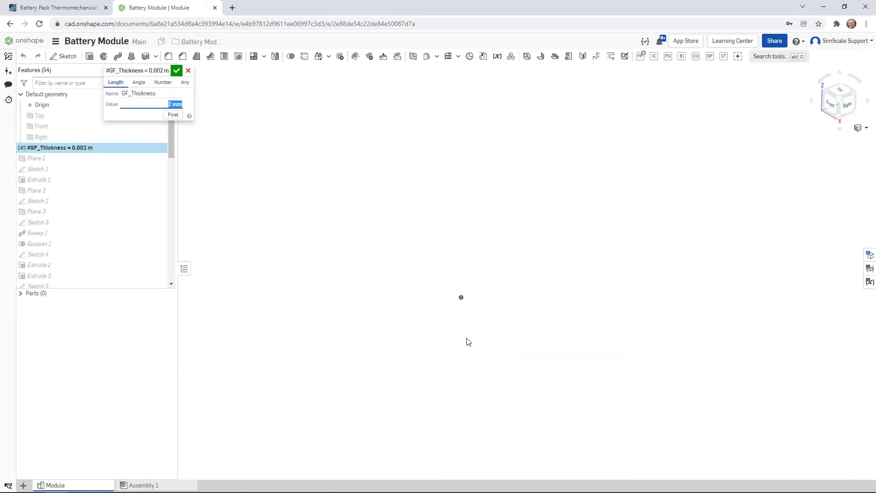
click(170, 103)
click(176, 71)
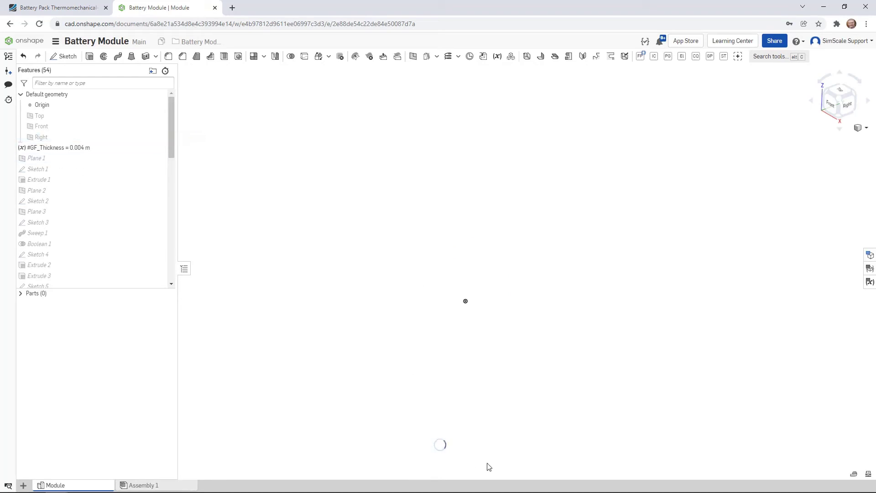
Examine the gap filler layer at the module's upper corner and the overall module with the new thickness.
scroll(327, 244, up, 6)
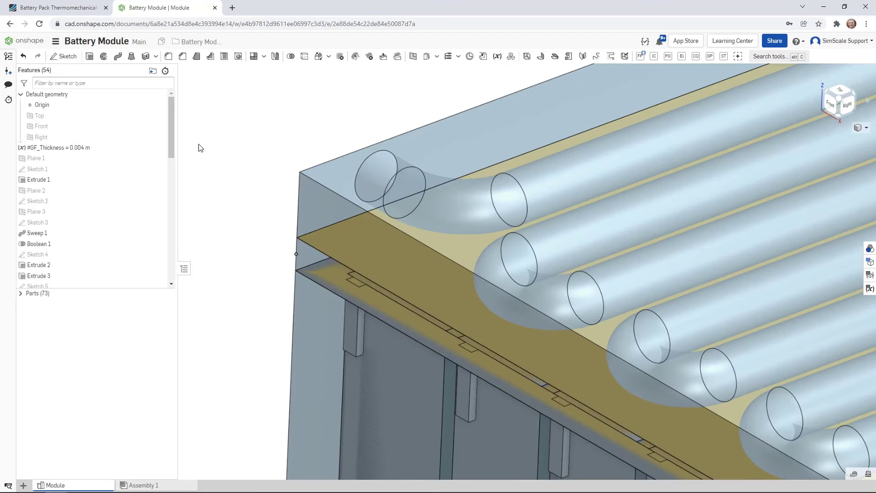
drag(169, 141, 160, 111)
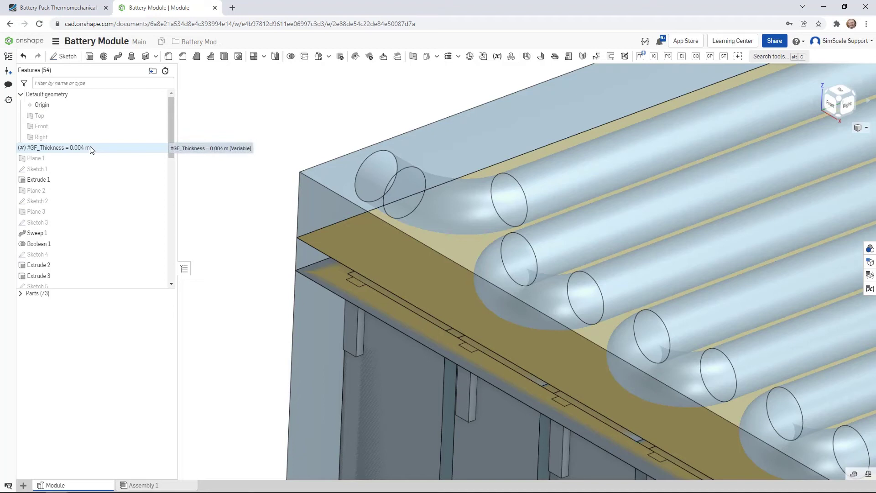
scroll(246, 344, up, 5)
scroll(249, 344, down, 6)
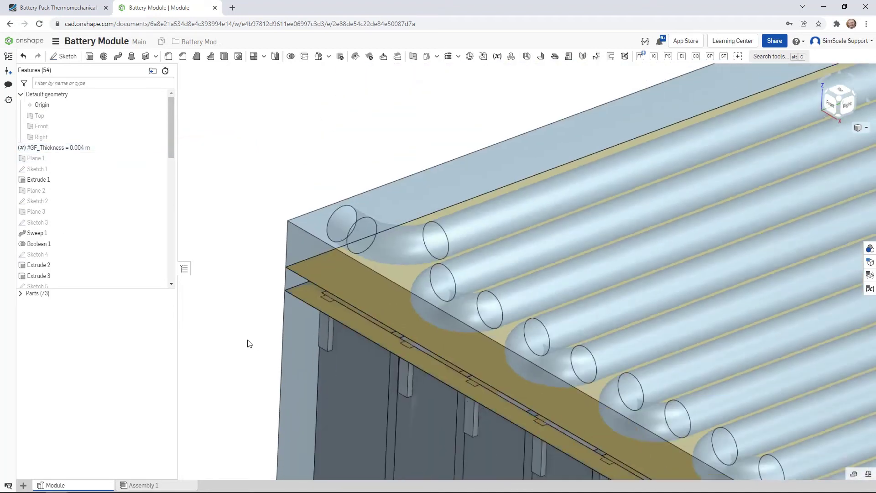
scroll(247, 340, down, 10)
middle_drag(234, 425, 301, 310)
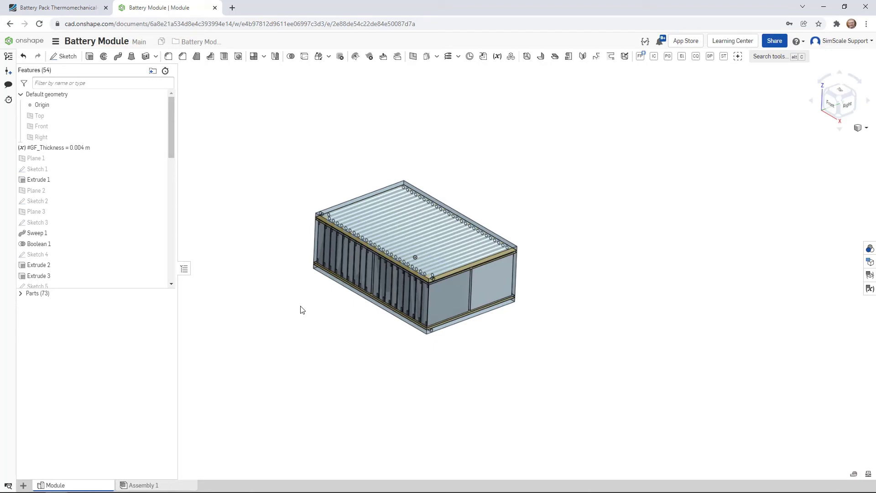
scroll(337, 212, down, 4)
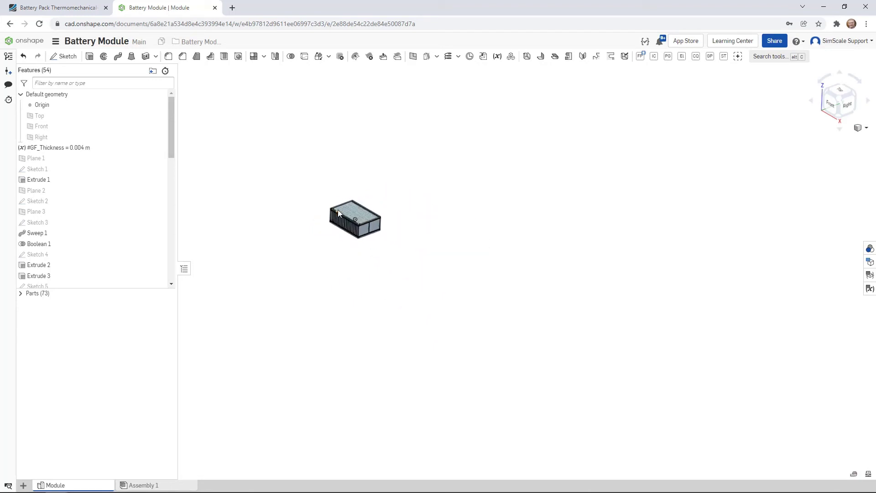
scroll(338, 209, up, 8)
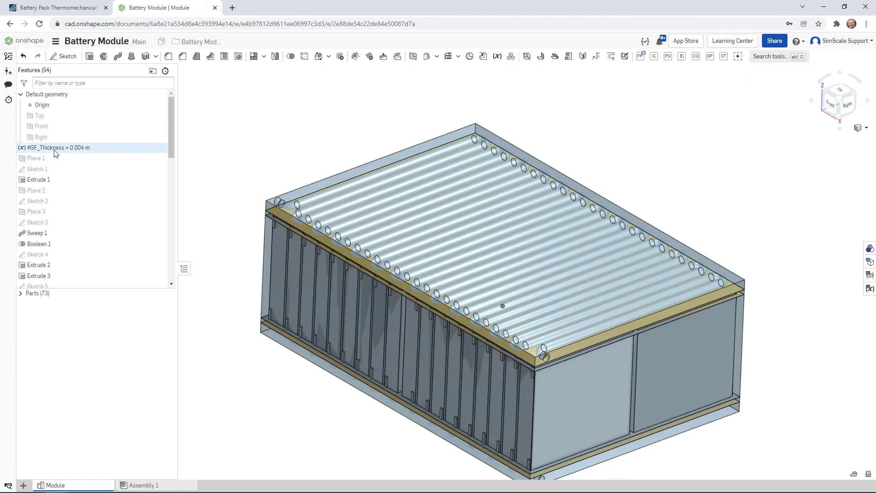
Create a document version from Main named "V4- GF 4mm".
click(8, 71)
click(293, 75)
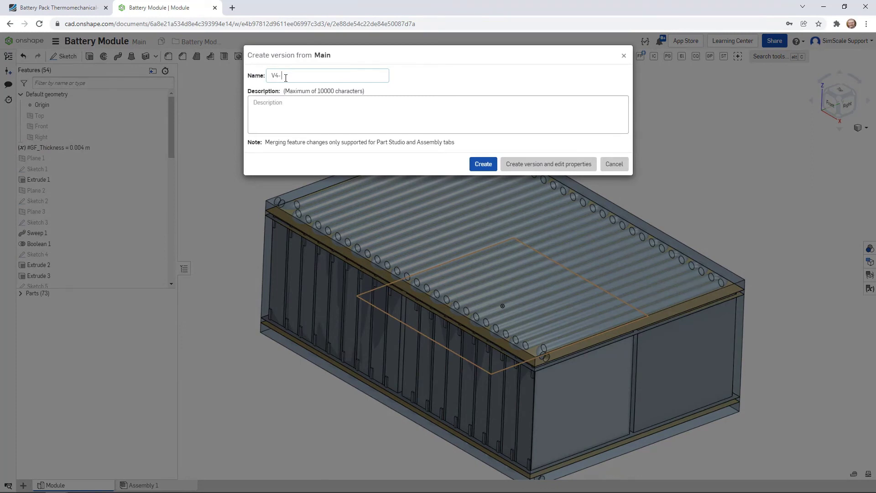
key(Return)
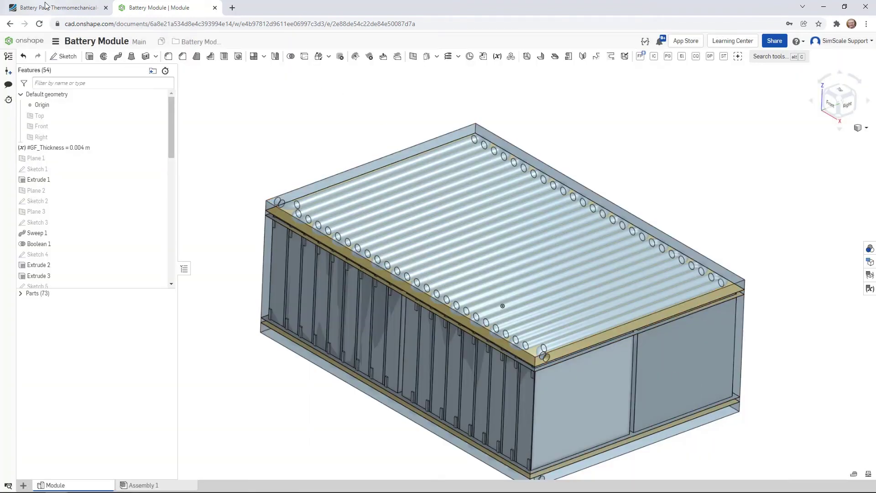
Switch to the SimScale project, start a geometry import from Onshape and search its documents for "battery module".
click(46, 5)
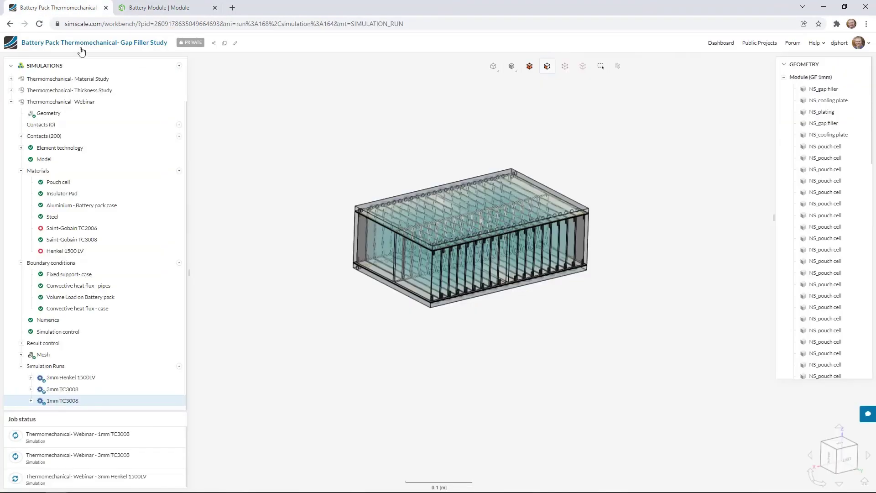
click(179, 66)
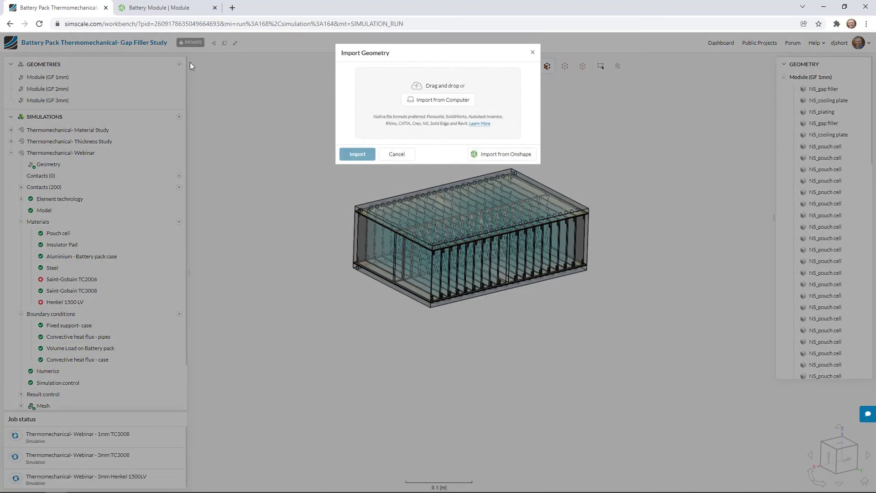
click(487, 156)
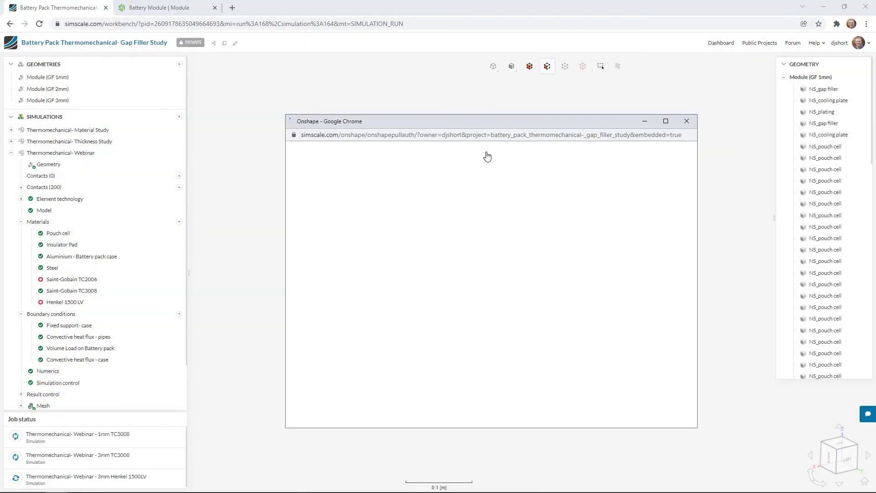
click(425, 175)
text(battery)
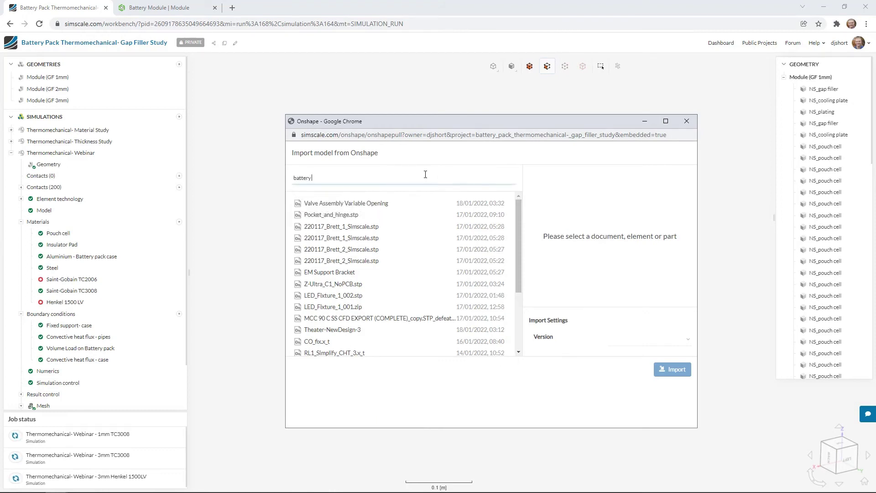
text( module)
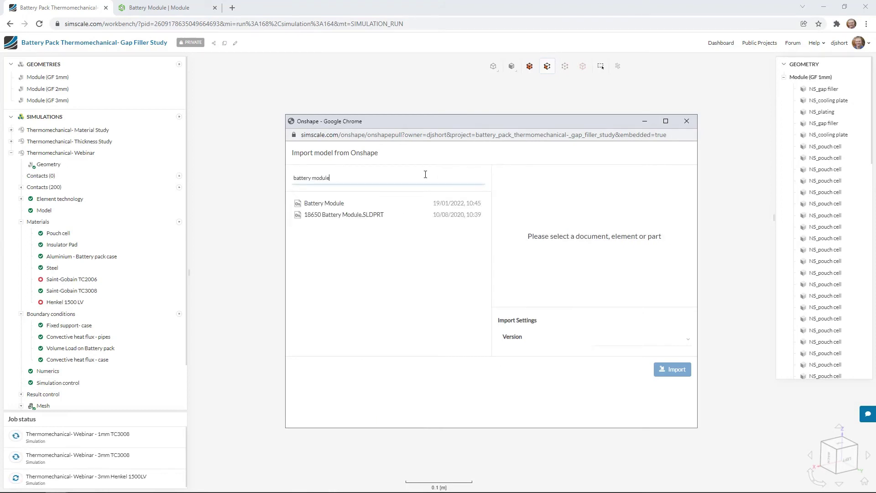
Import the Module part studio of the Battery Module document in version V4- GF 4mm and dismiss the import window.
click(338, 206)
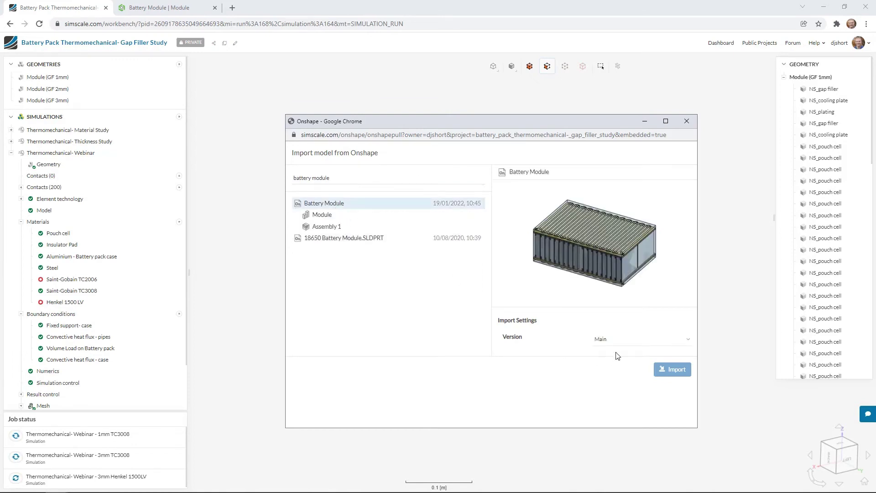
click(675, 342)
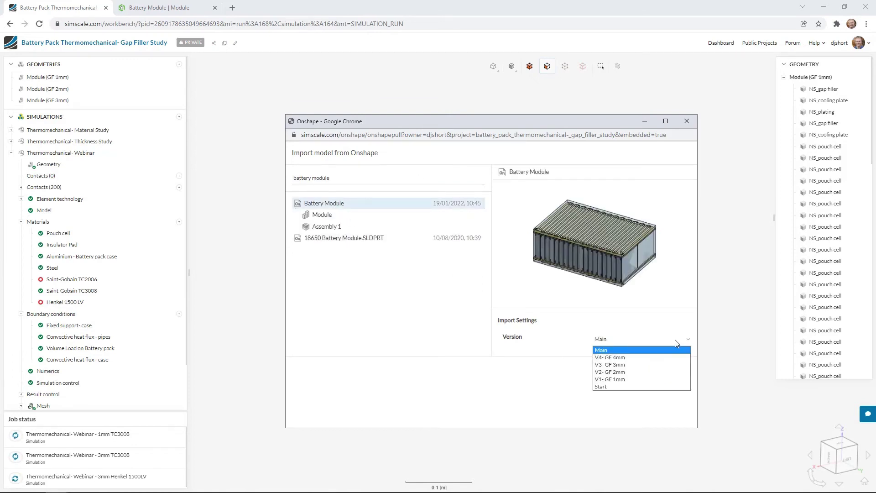
click(647, 358)
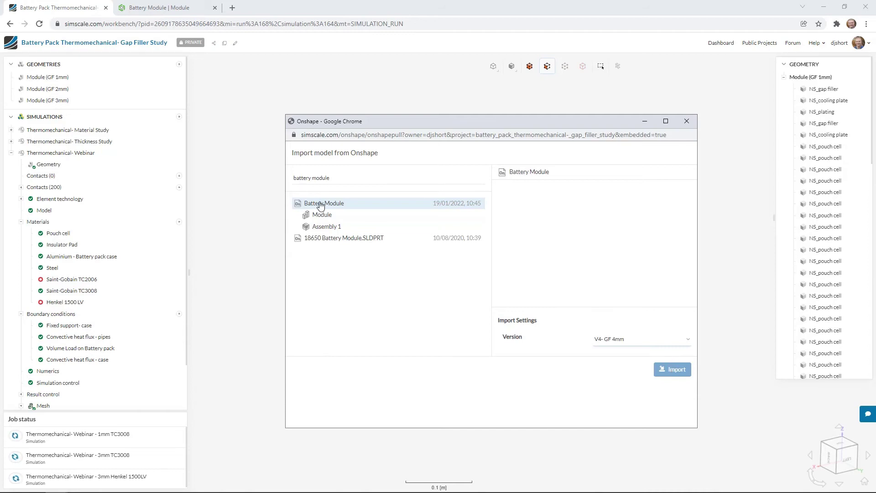
click(329, 214)
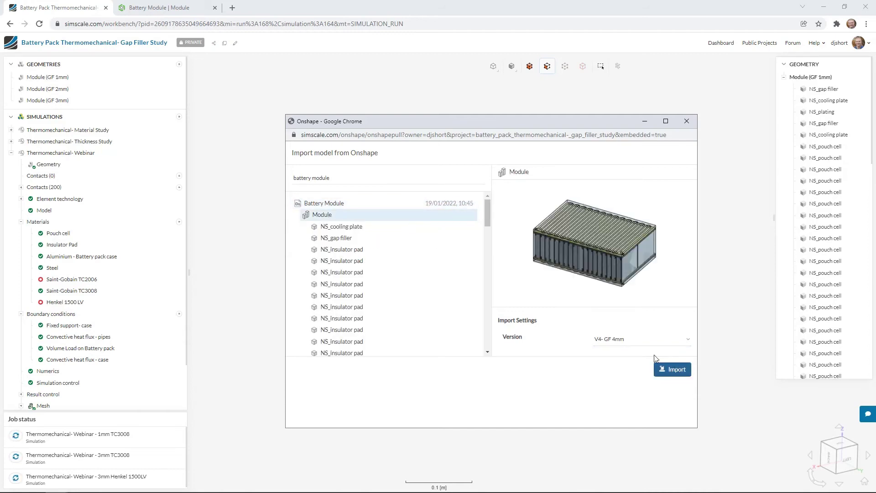
click(674, 370)
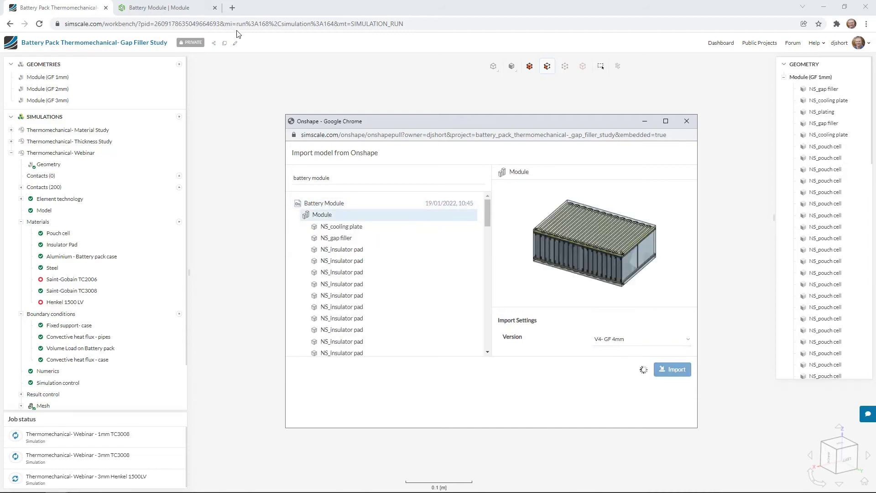
click(644, 121)
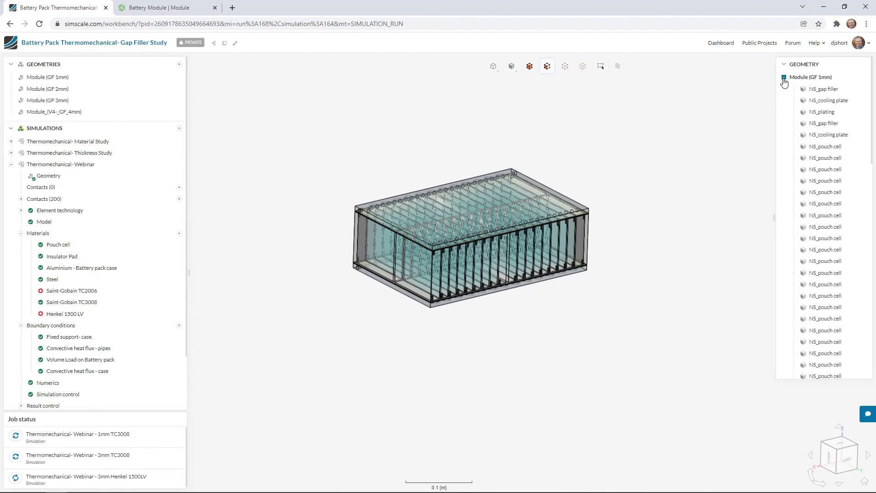
Open the imported Module_(V4-_GF_4mm) geometry, collapse its part tree and inspect the gap filler layer at the module's corner.
click(783, 78)
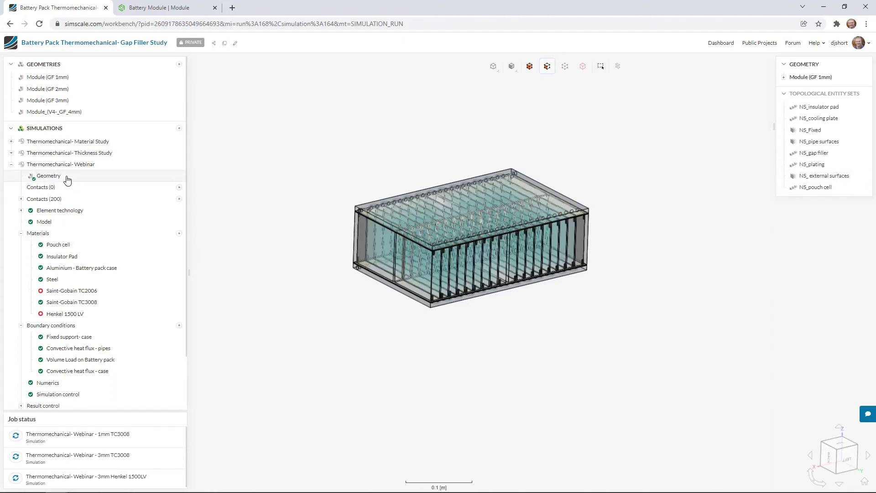
click(67, 112)
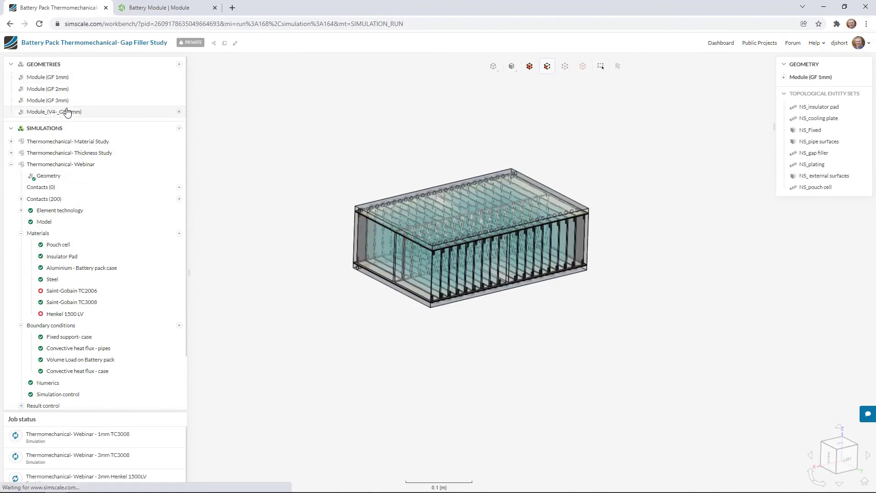
click(784, 78)
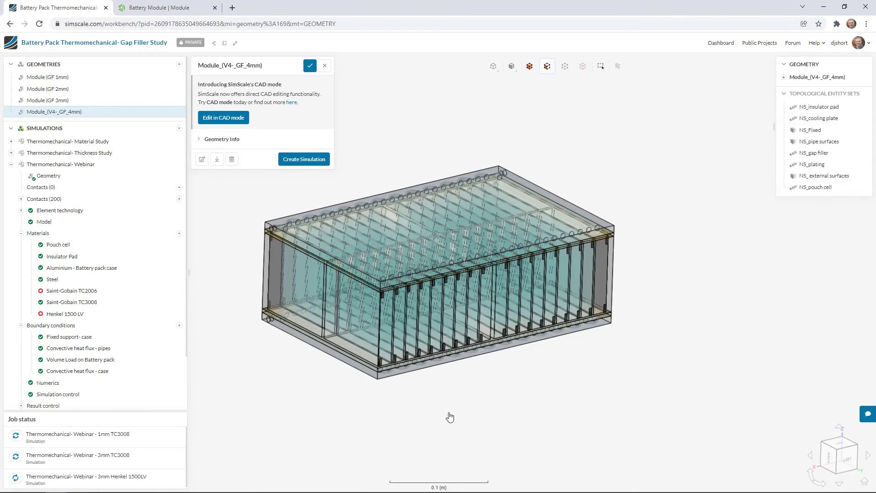
scroll(312, 224, up, 2)
scroll(359, 192, up, 5)
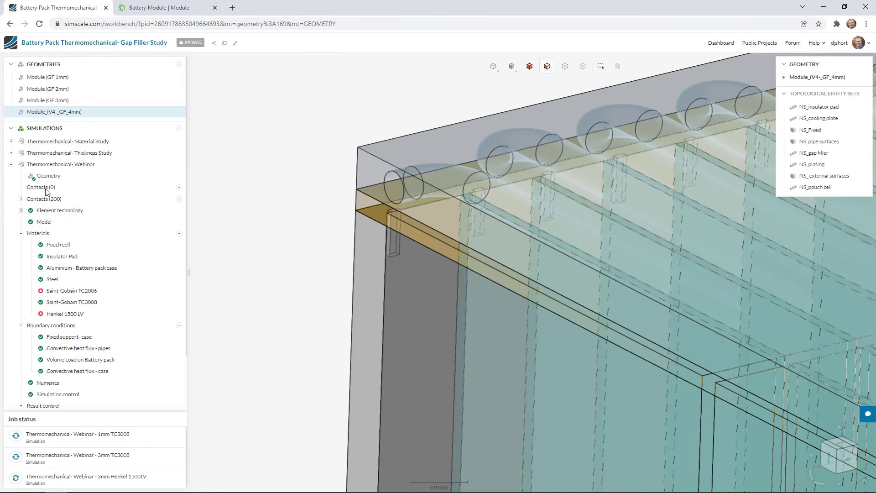
Set the simulation domain of Thermomechanical- Webinar to Module_(V4-_GF_4mm).
click(80, 165)
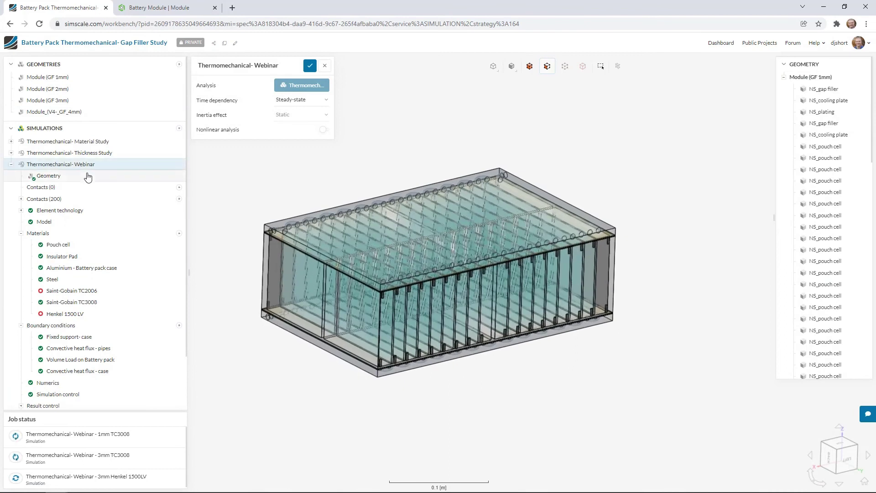
click(86, 176)
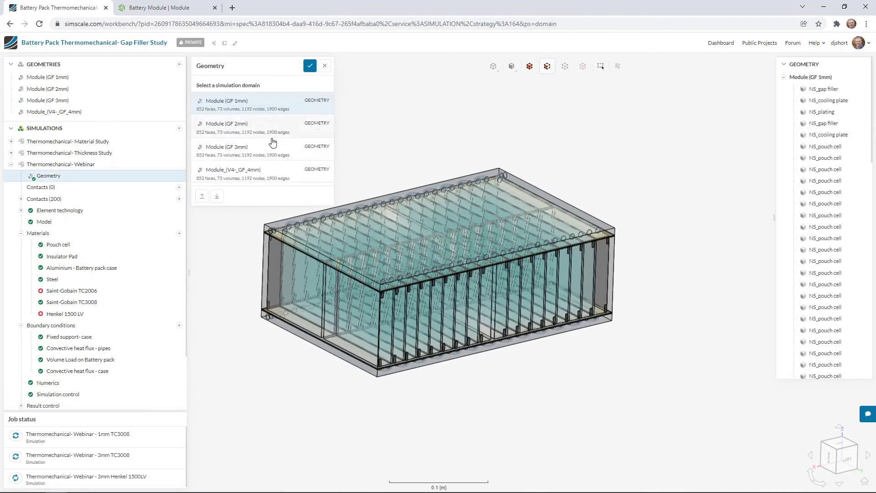
click(260, 178)
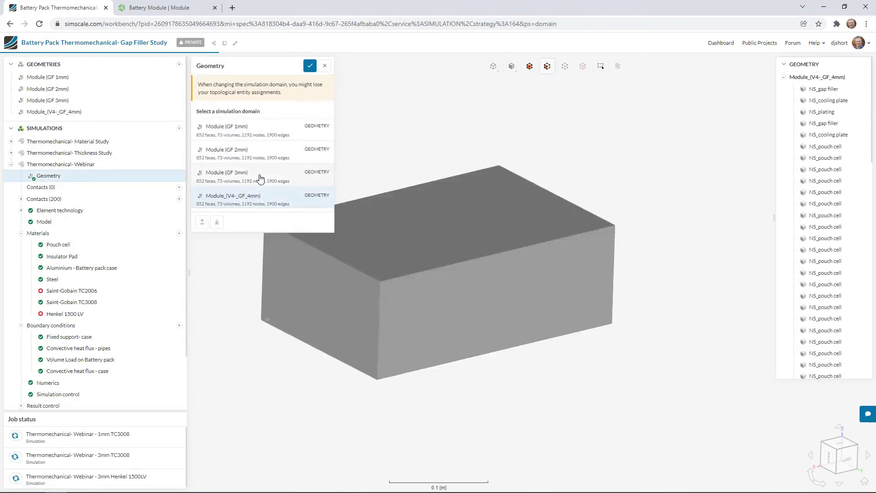
click(309, 67)
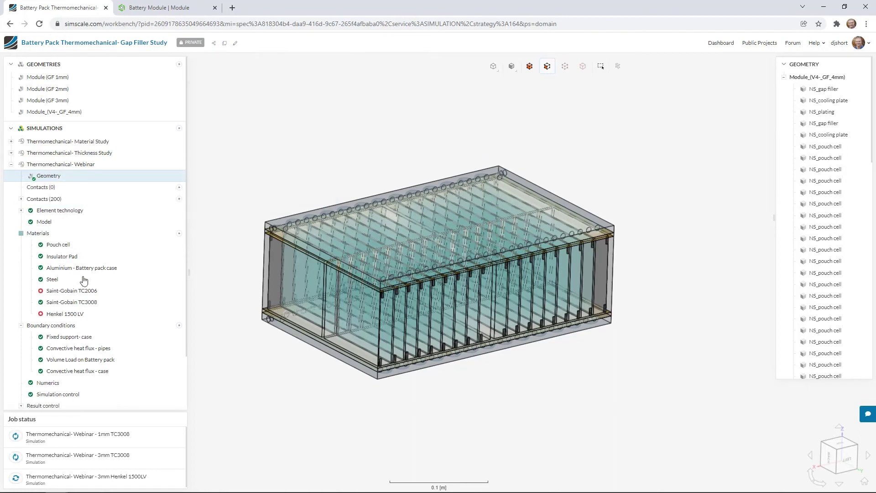
Start a new Thermomechanical- Webinar run named "4mm TC3008", running it despite the unassigned Saint-Gobain TC2006 and Henkel 1500 LV materials.
scroll(63, 191, down, 1)
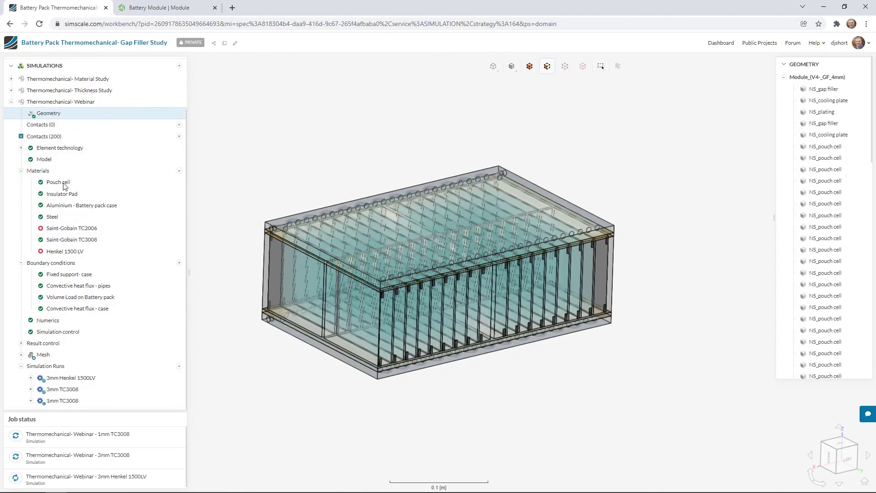
click(179, 367)
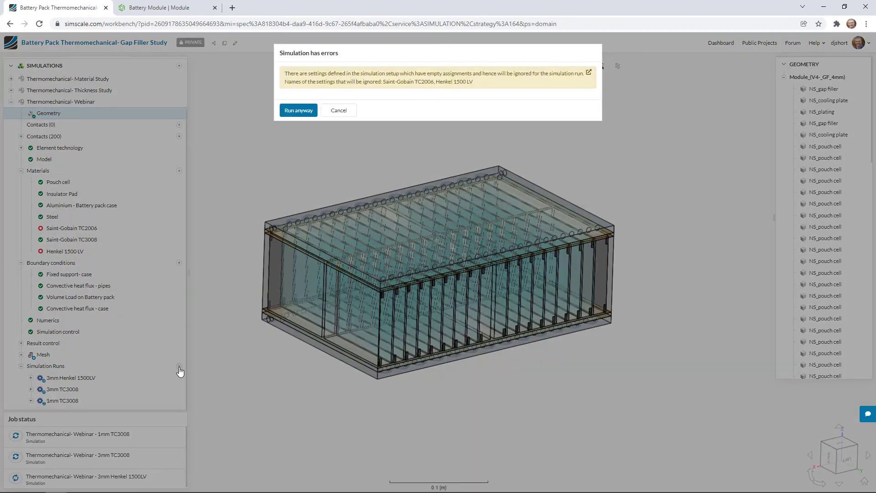
click(299, 111)
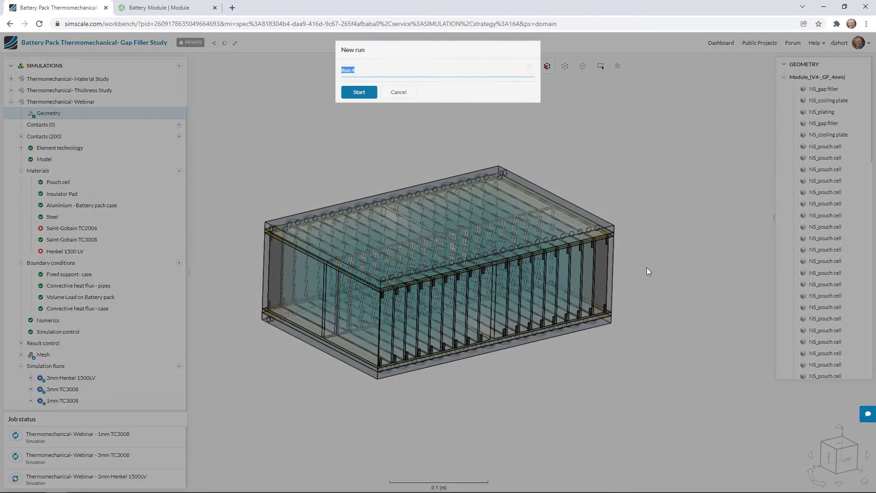
text(4mm)
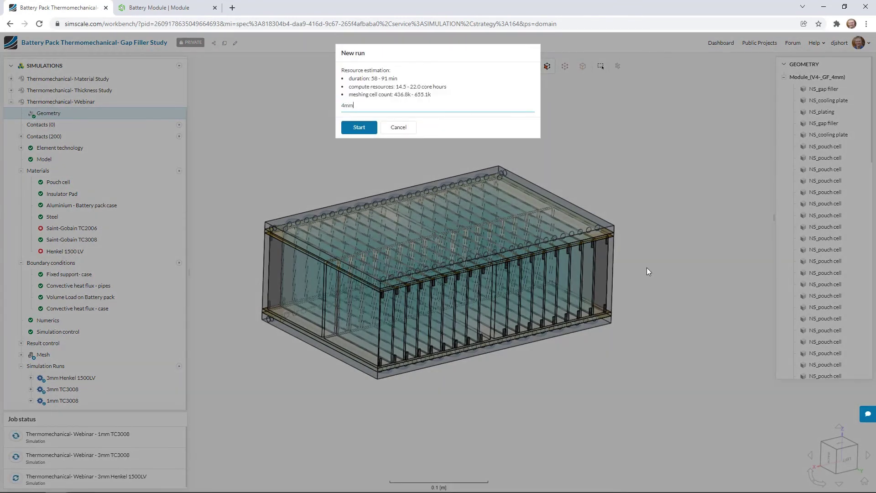
text( TC3008)
click(364, 127)
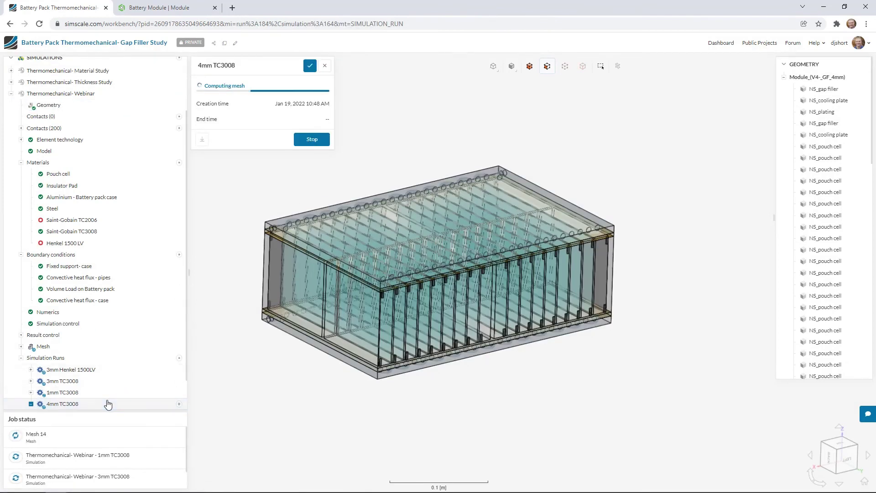
Open the 1mm TC3008 run of Thermomechanical- Thickness Study to check its run time and core hours, then collapse it.
click(10, 83)
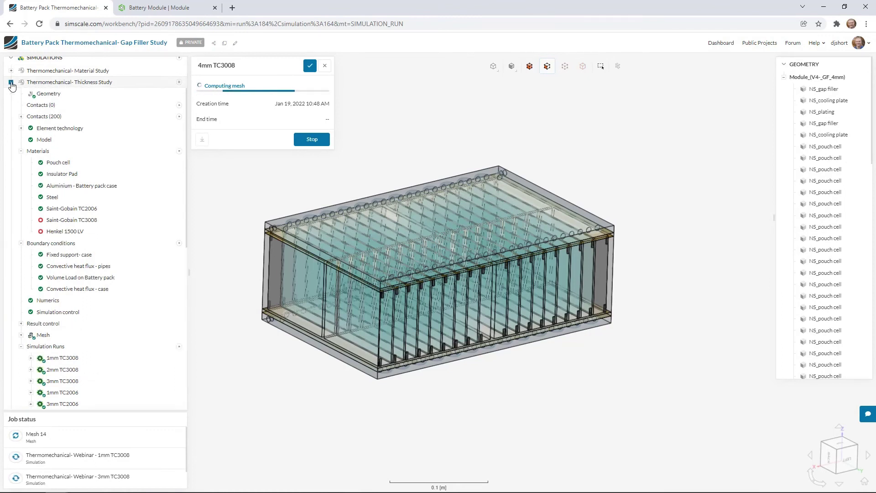
click(78, 360)
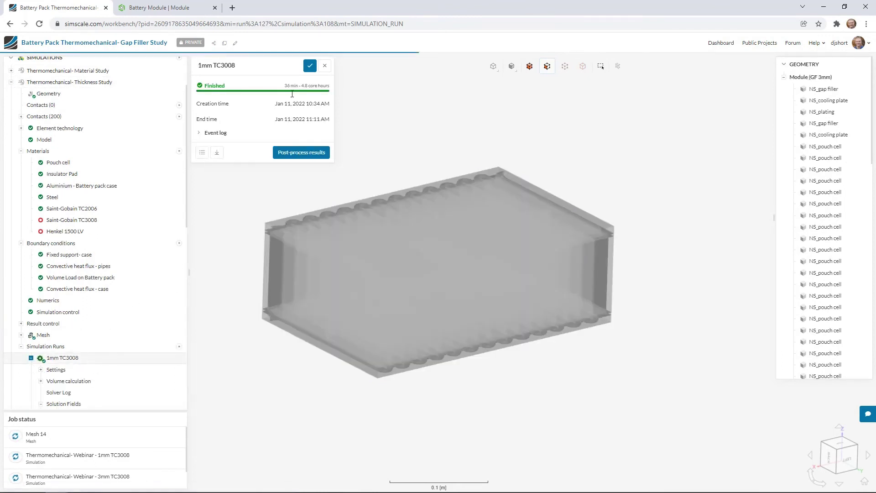
click(31, 358)
Examine the size and settings of the Thickness Study's mesh, then close its settings and collapse the study.
click(50, 336)
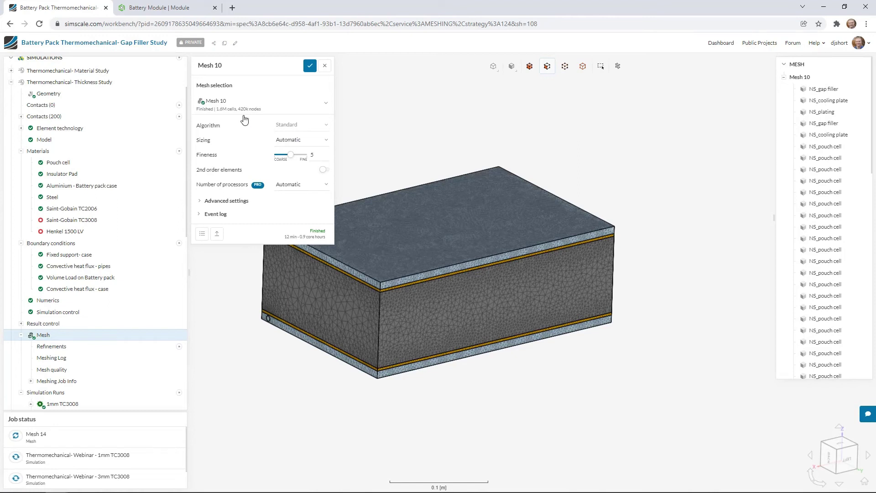
right_drag(440, 146, 530, 138)
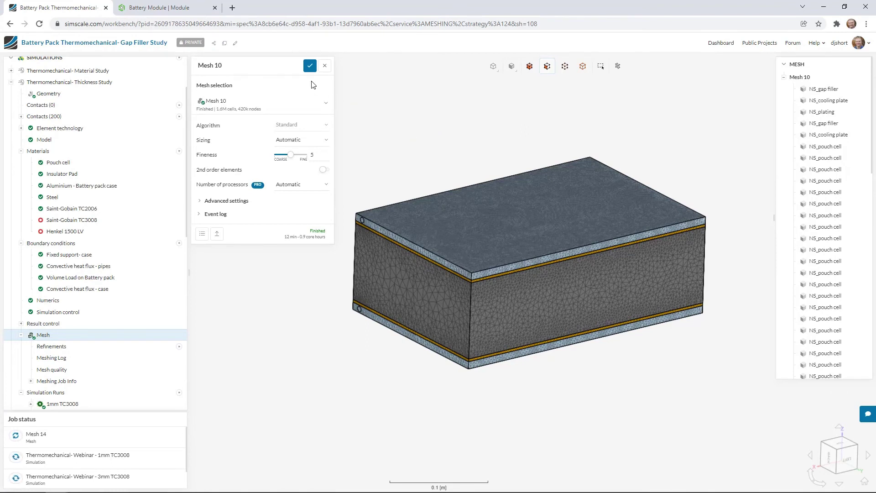
click(309, 68)
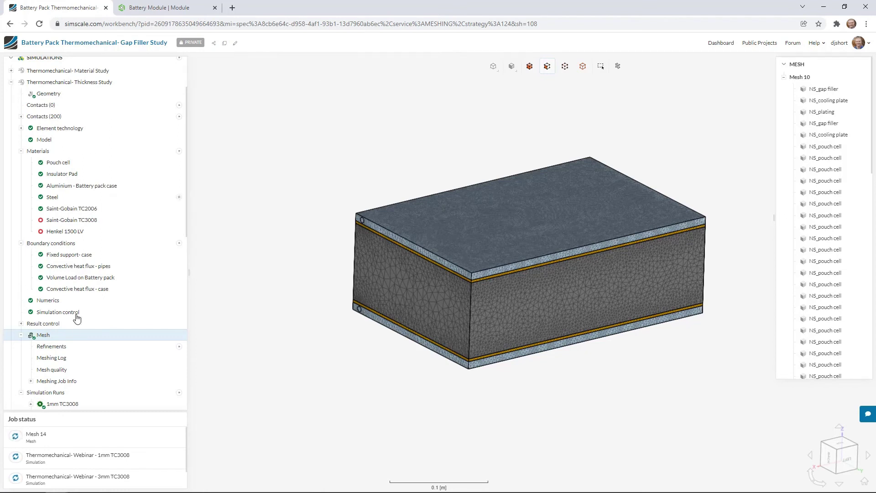
click(21, 335)
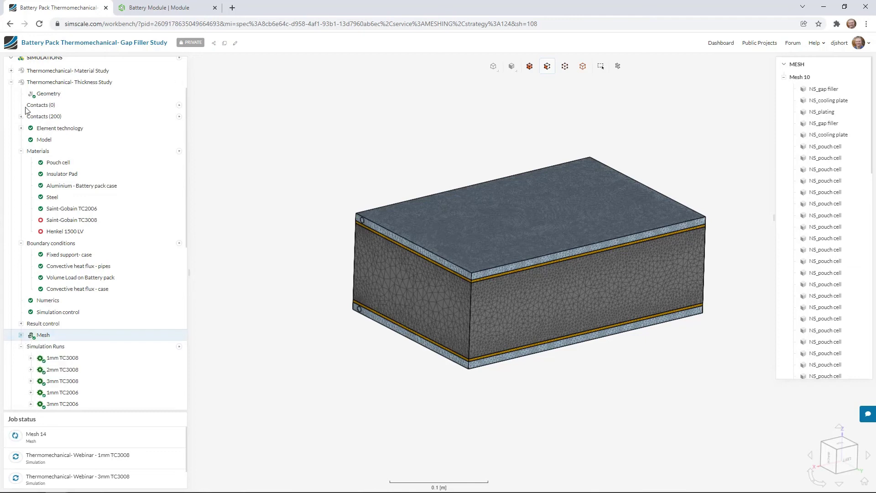
click(11, 82)
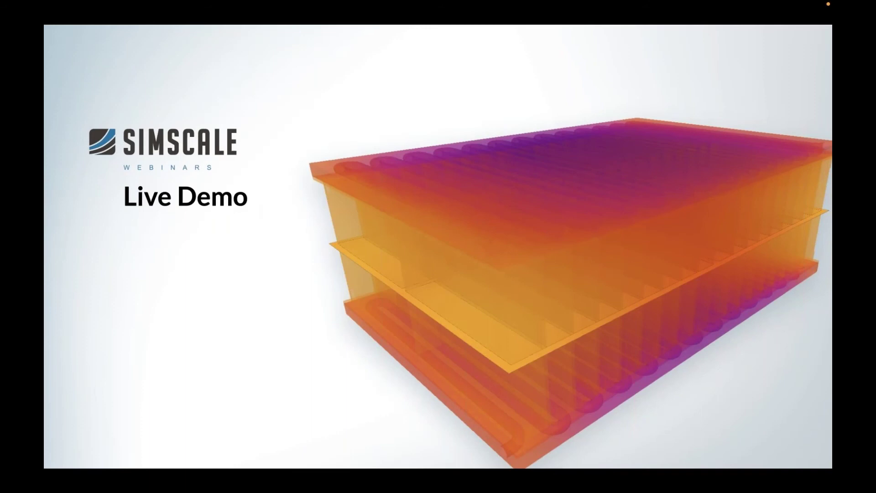
key(Right)
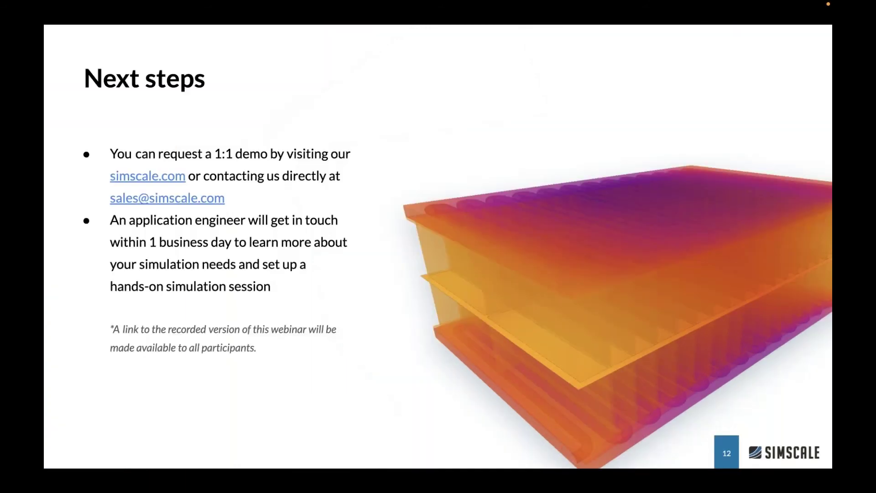